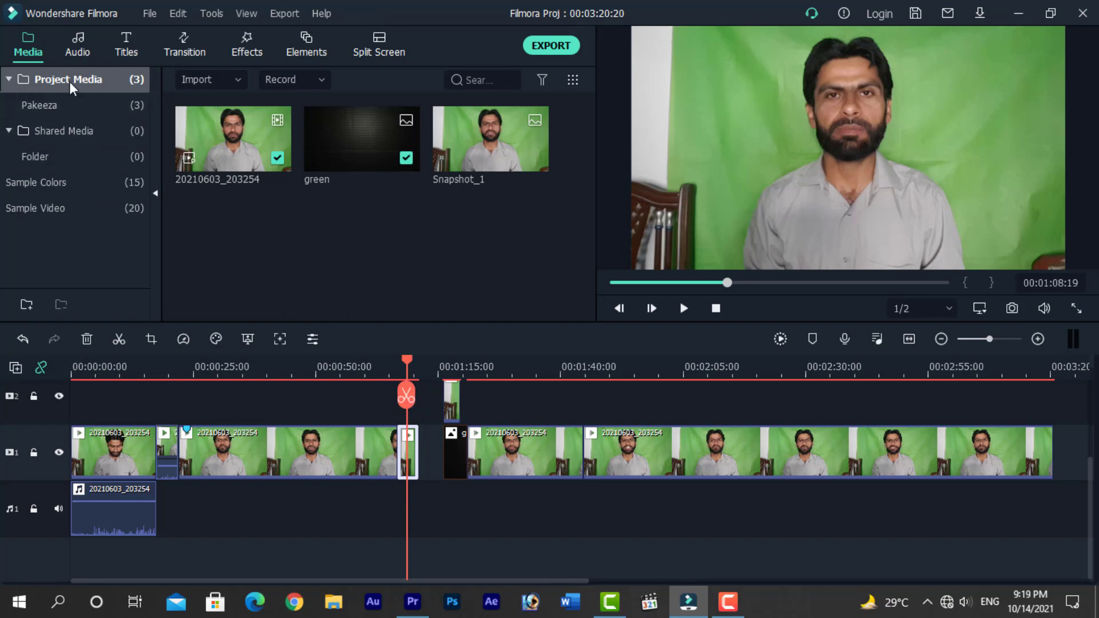
# Add the Drift - Drift track from the Young & Bright audio collection to audio track 1, starting at about 00:00:45.
pyautogui.click(78, 45)
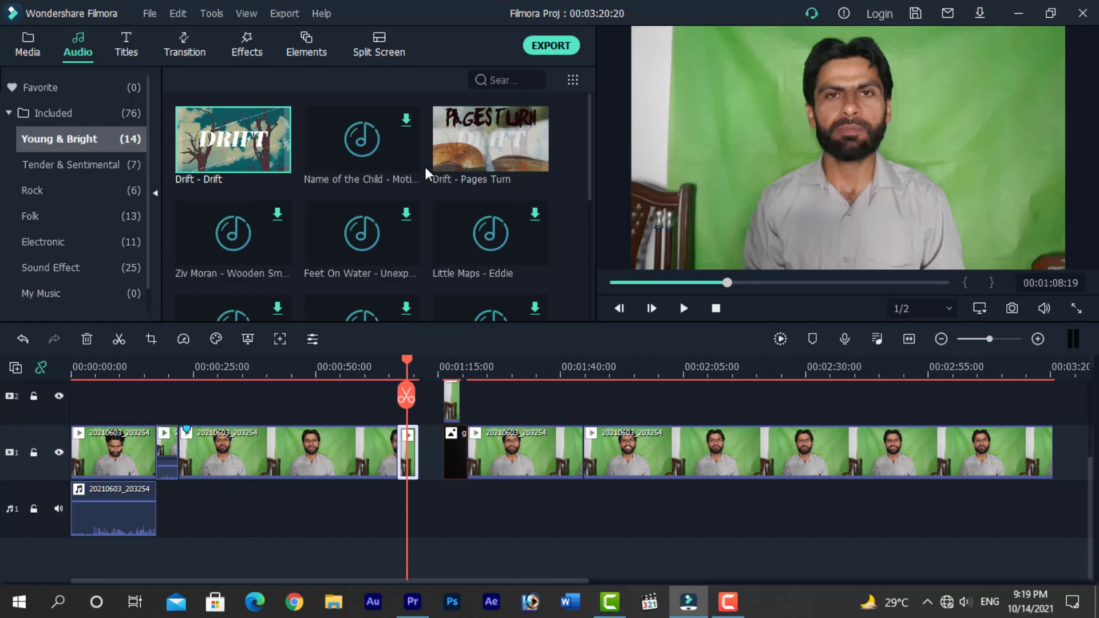
pyautogui.moveTo(401, 158)
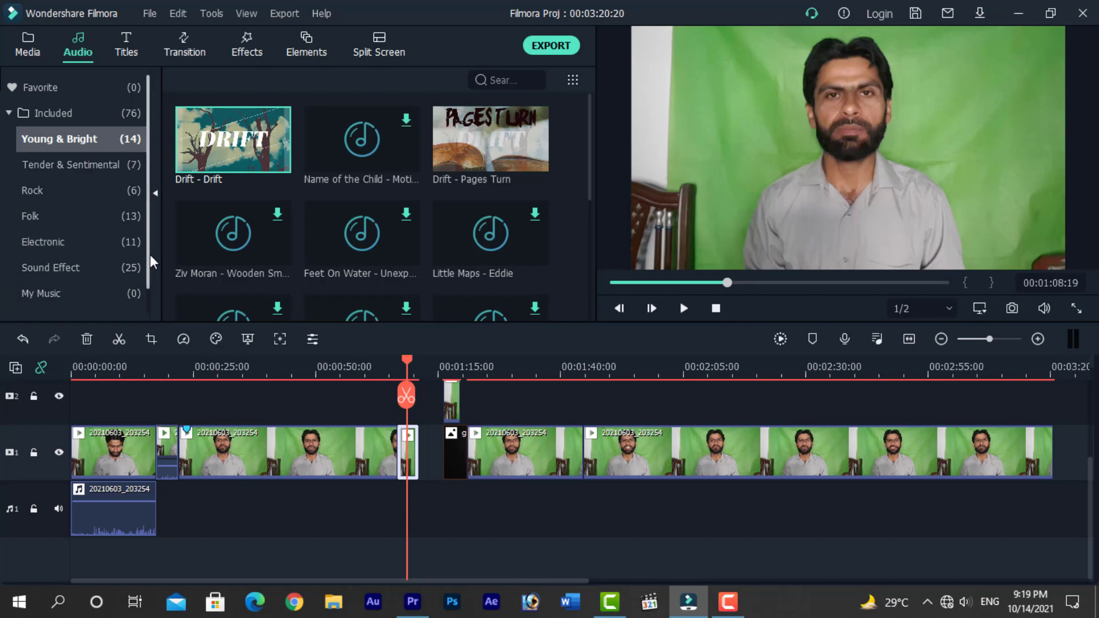
pyautogui.scroll(-2, 150, 263)
pyautogui.scroll(2, 150, 257)
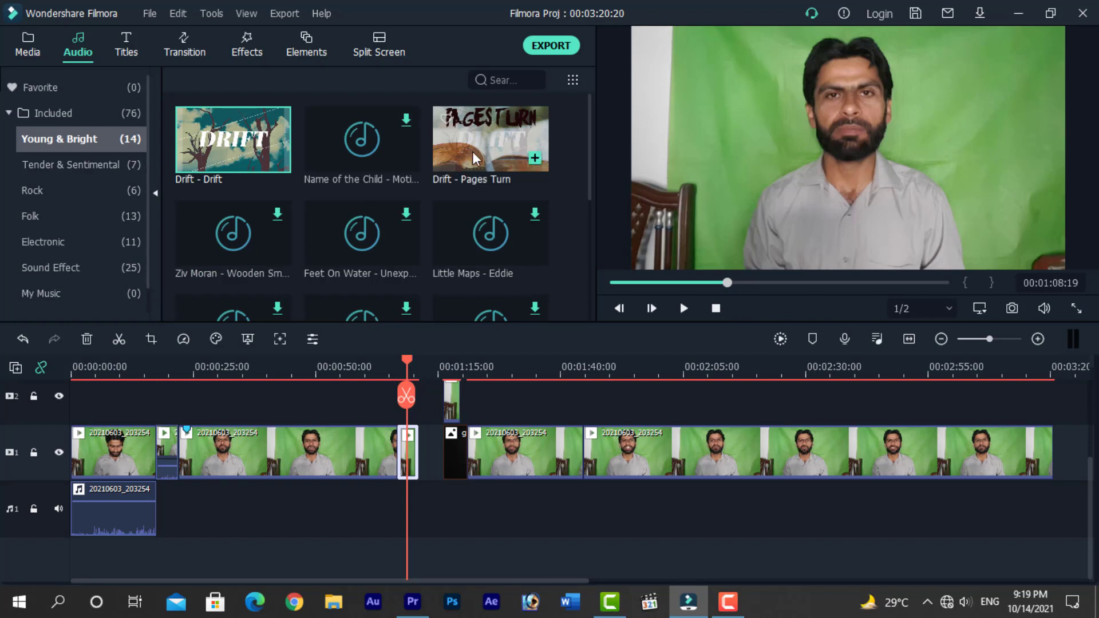
pyautogui.moveTo(275, 186)
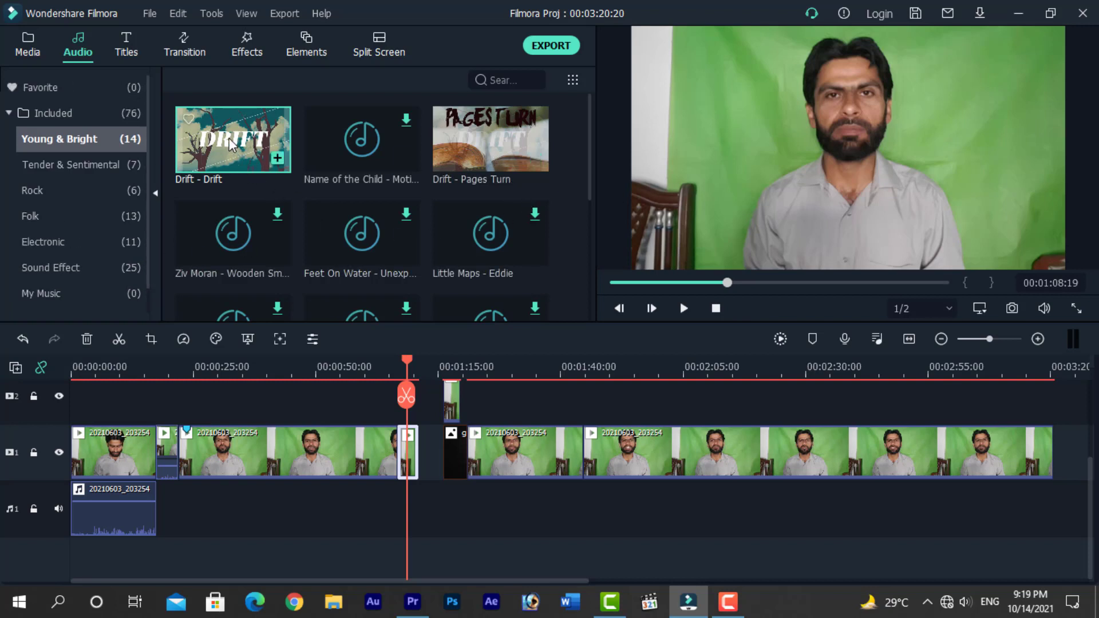
pyautogui.moveTo(215, 139); pyautogui.dragTo(289, 498)
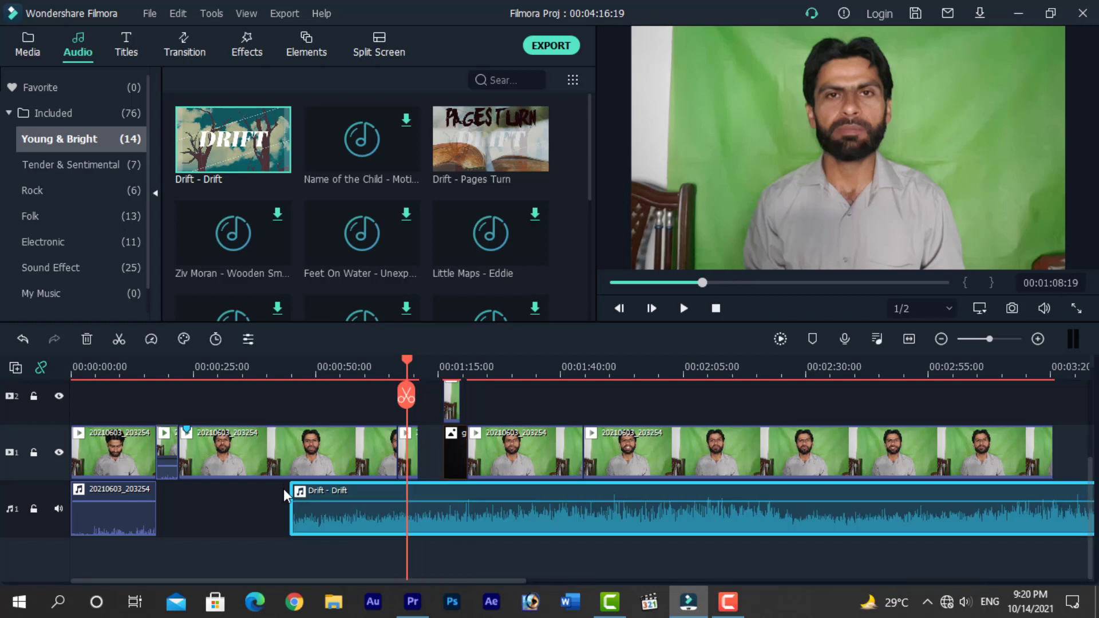
# Play the timeline with the added music, stop, and return the playhead to about 00:01:03.
pyautogui.press('space')
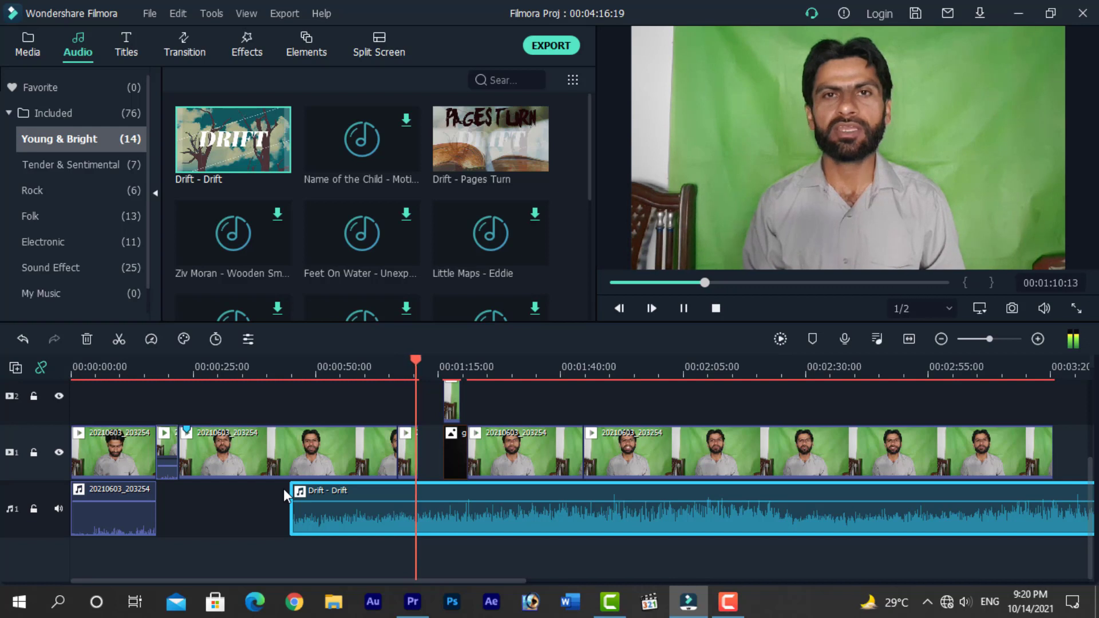
pyautogui.press('space')
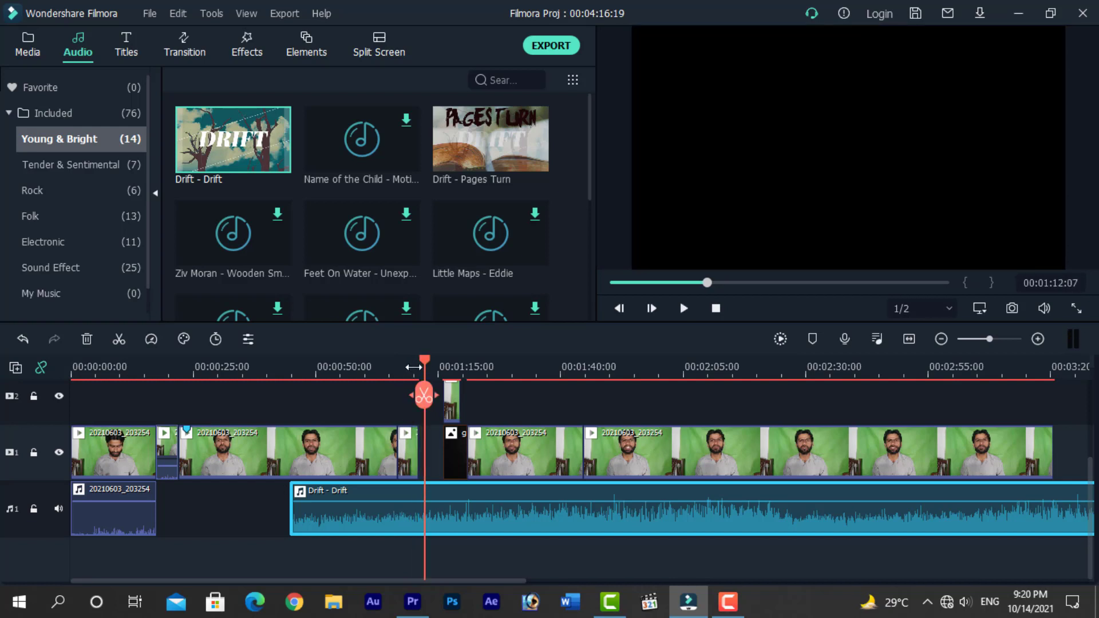
pyautogui.moveTo(426, 364); pyautogui.dragTo(397, 361)
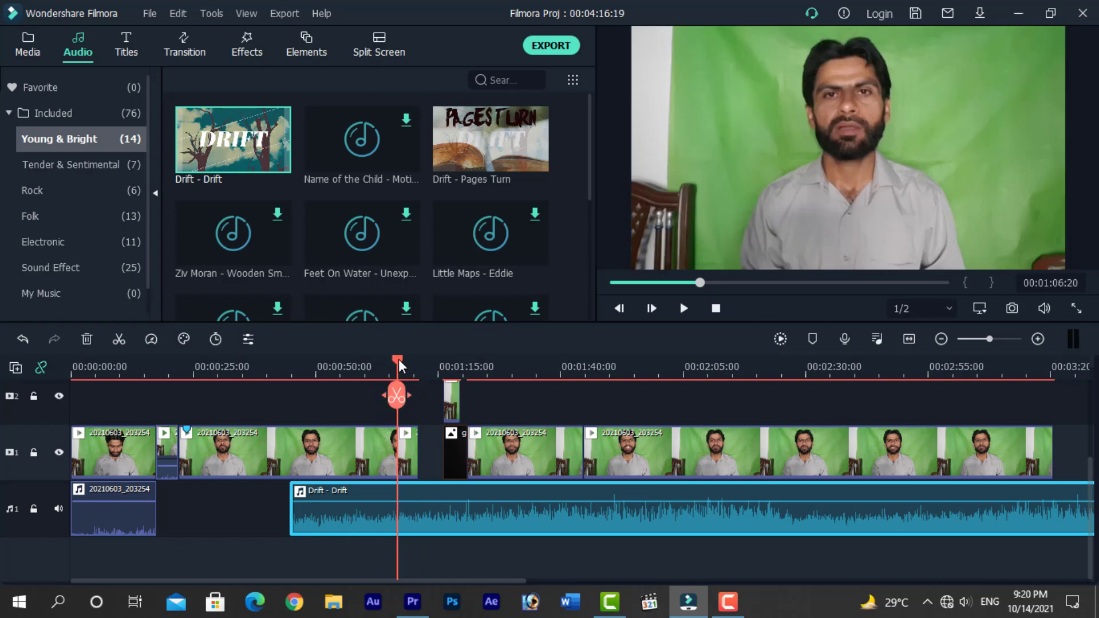
pyautogui.moveTo(398, 359); pyautogui.dragTo(380, 359)
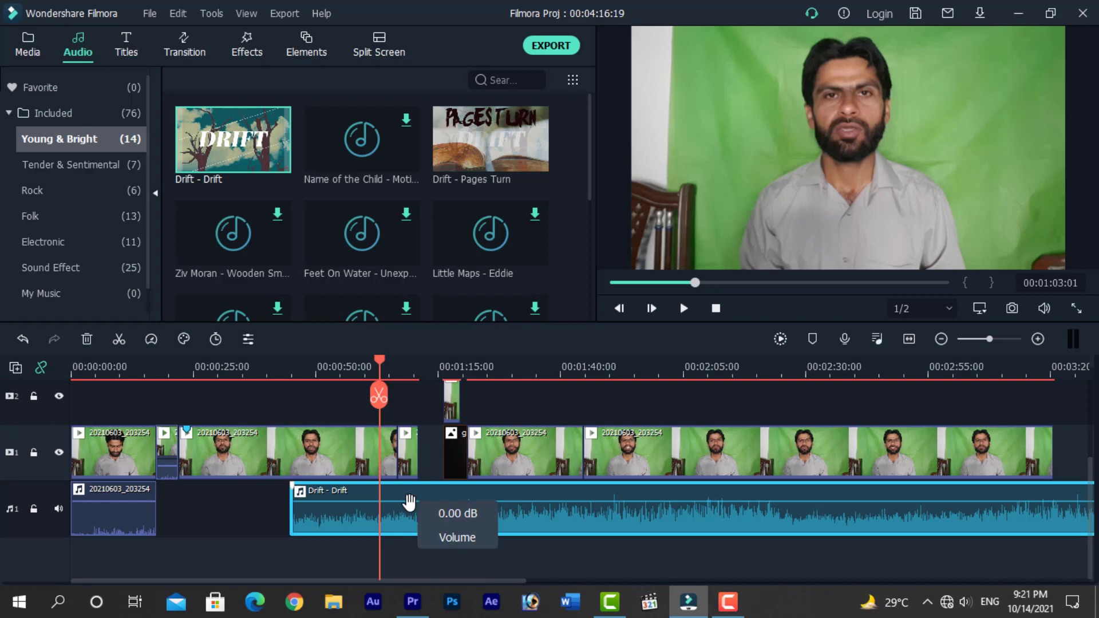
# Try a lower volume on the Drift music clip, then set it to 2.40 dB in its audio adjustment settings.
pyautogui.moveTo(409, 503); pyautogui.dragTo(408, 513)
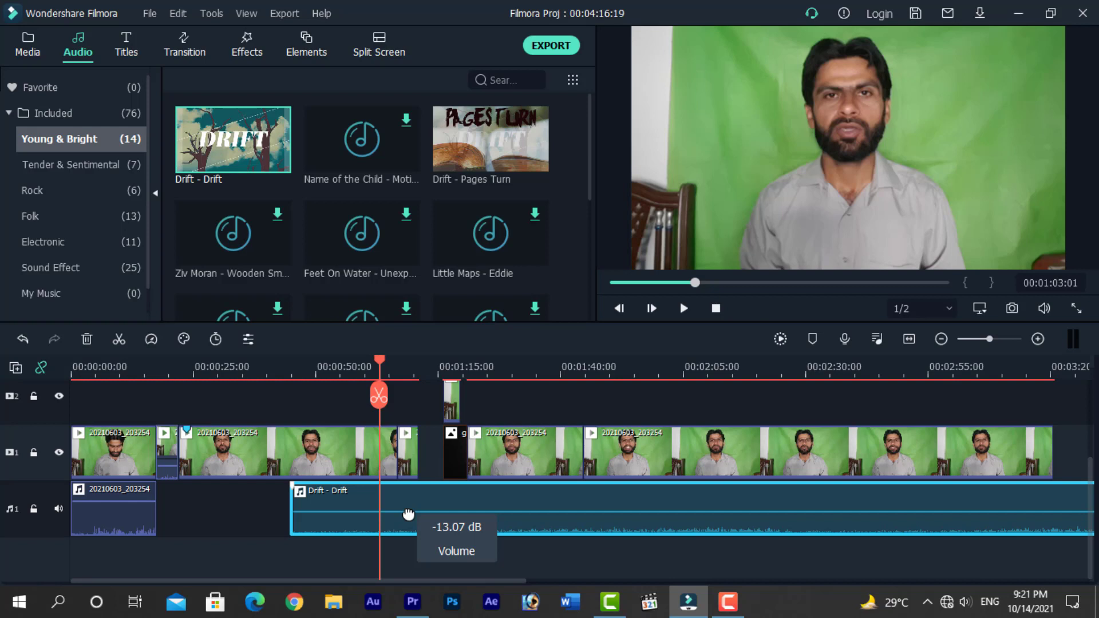
pyautogui.moveTo(408, 514); pyautogui.dragTo(407, 503)
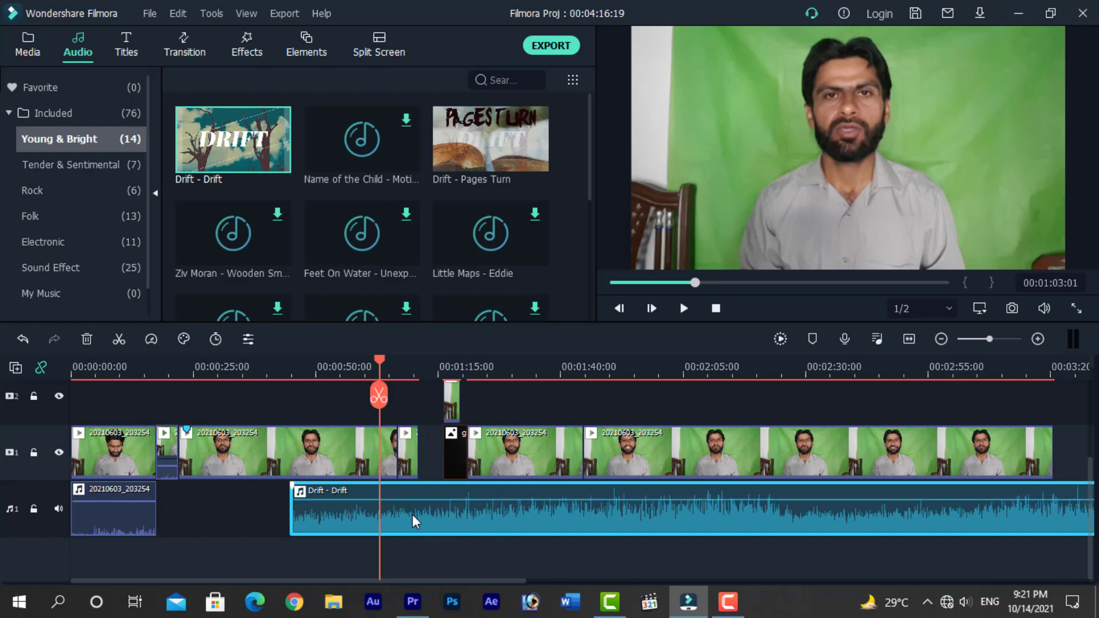
pyautogui.rightClick(412, 513)
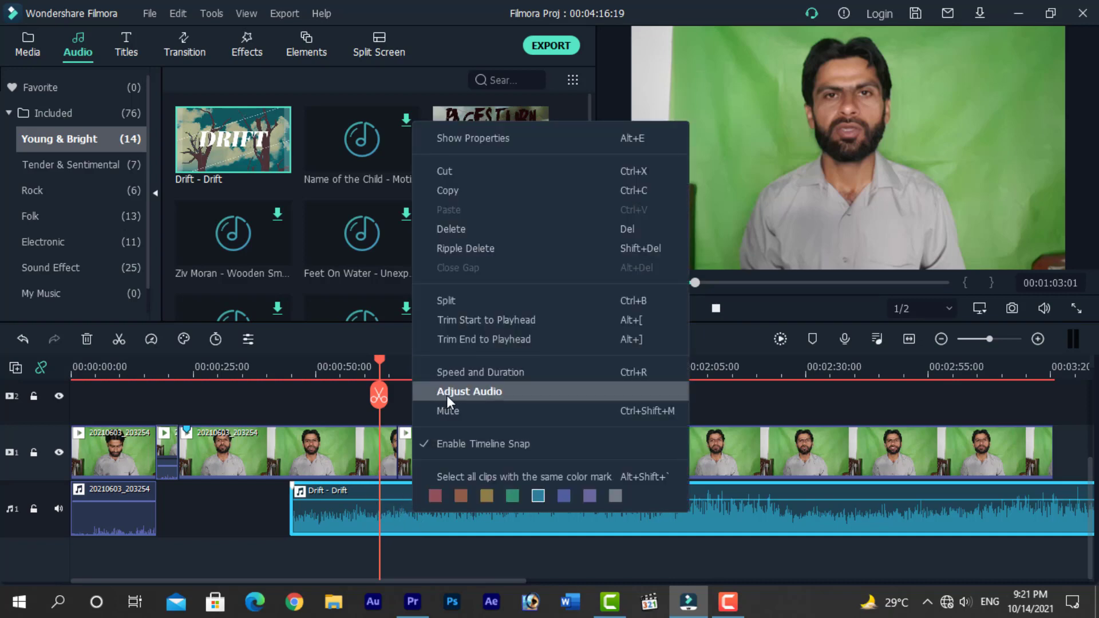
pyautogui.click(489, 390)
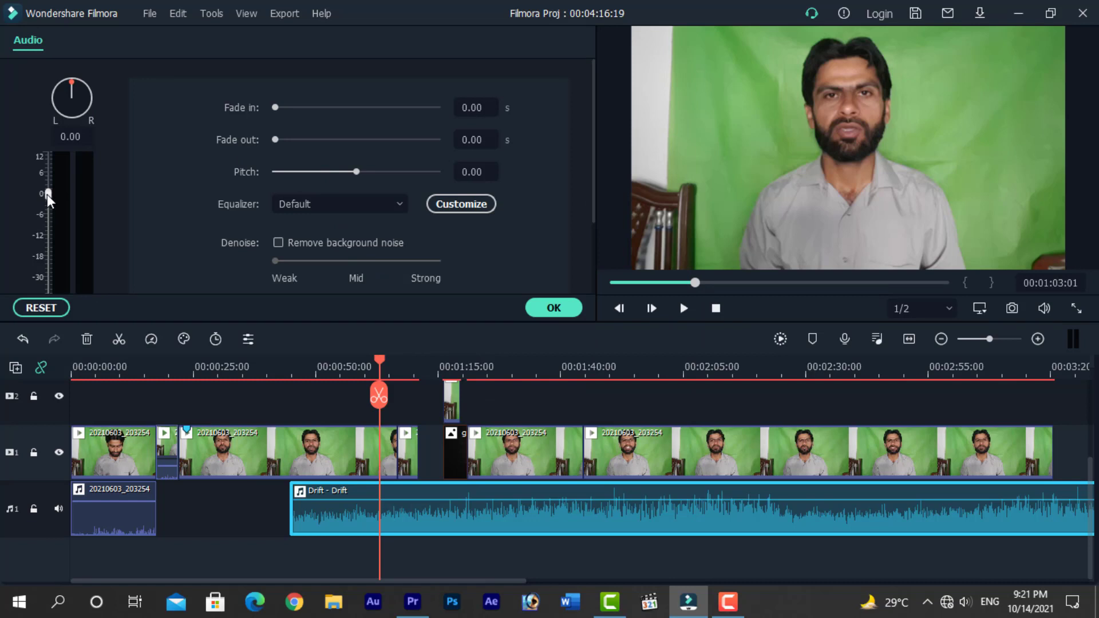
pyautogui.moveTo(47, 194)
pyautogui.mouseDown()
pyautogui.moveTo(49, 204)
pyautogui.moveTo(47, 190)
pyautogui.mouseUp()
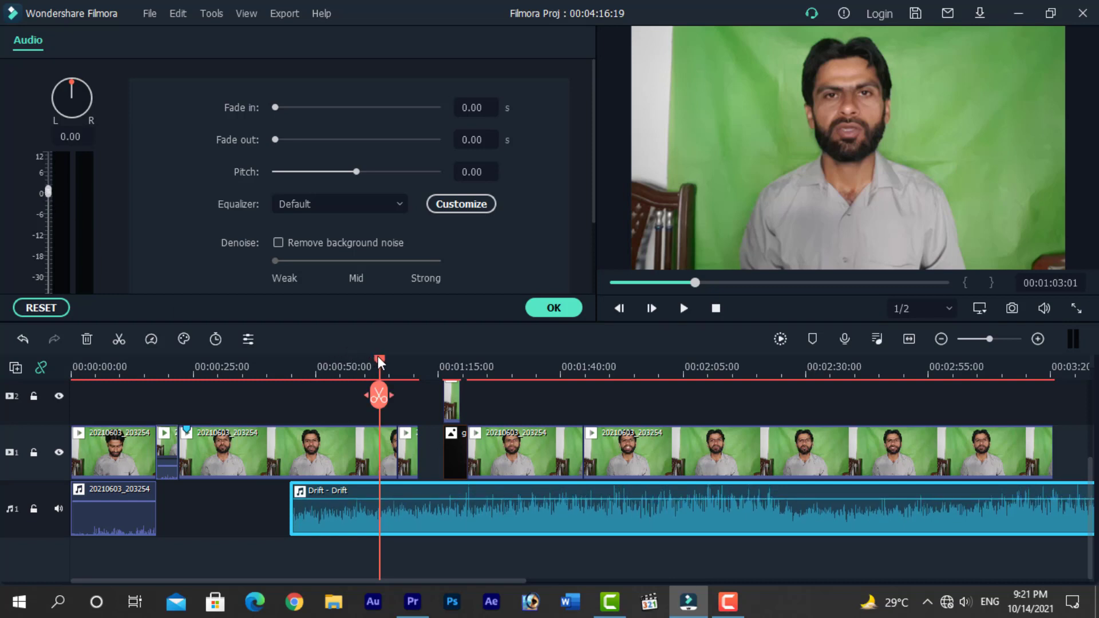
# Play the Drift music clip from its beginning to check the volume, and return the playhead to the clip's start.
pyautogui.moveTo(379, 356); pyautogui.dragTo(290, 369)
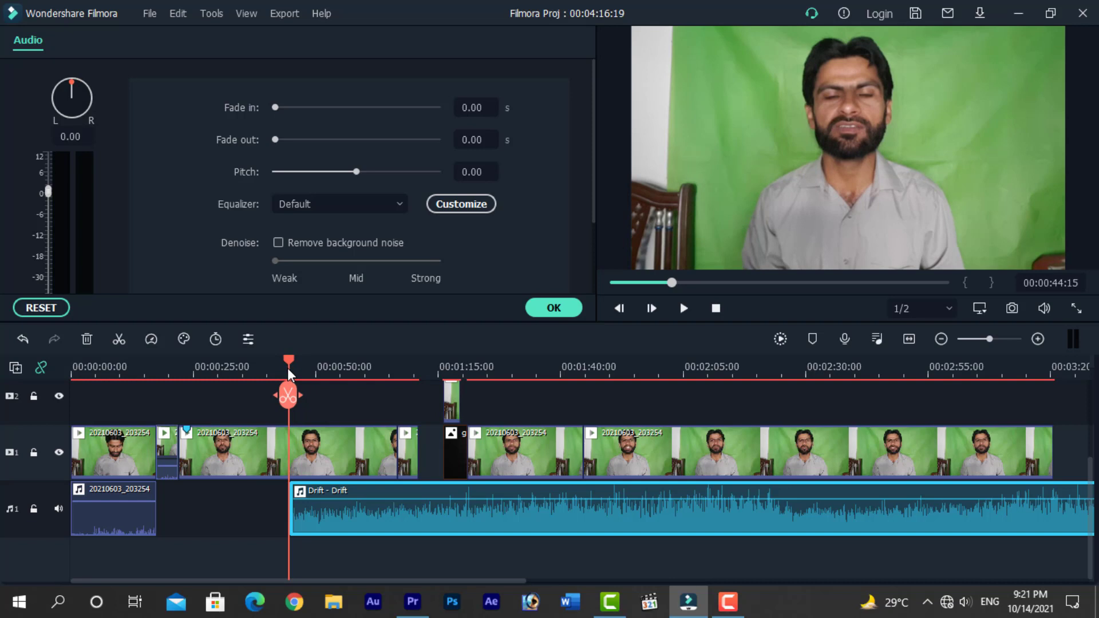
pyautogui.press('space')
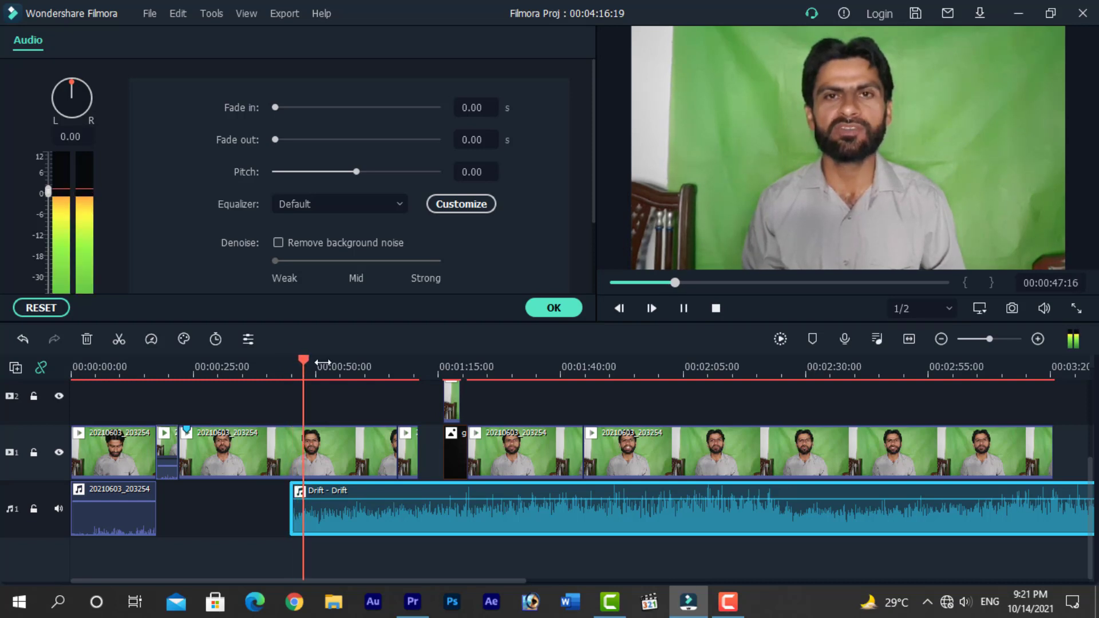
pyautogui.press('space')
pyautogui.moveTo(307, 359)
pyautogui.mouseDown()
pyautogui.moveTo(290, 363)
pyautogui.moveTo(348, 364)
pyautogui.moveTo(291, 367)
pyautogui.mouseUp()
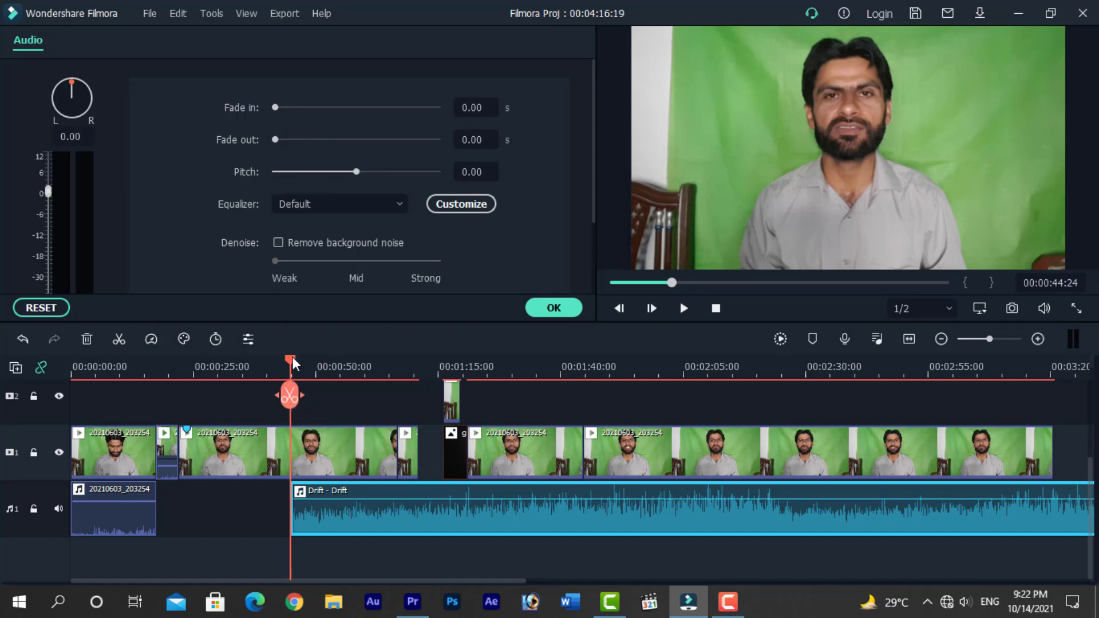
pyautogui.moveTo(294, 357); pyautogui.dragTo(291, 359)
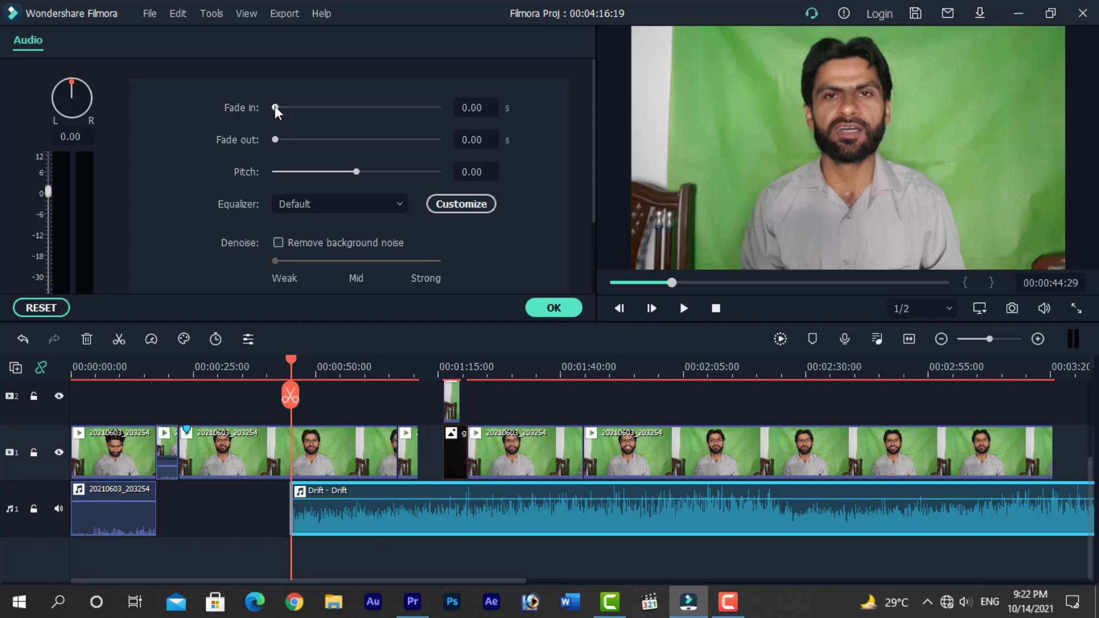
# Add a fade-in to the Drift music clip, check it by playback, and set its length to 22.00 s.
pyautogui.moveTo(275, 106); pyautogui.dragTo(297, 111)
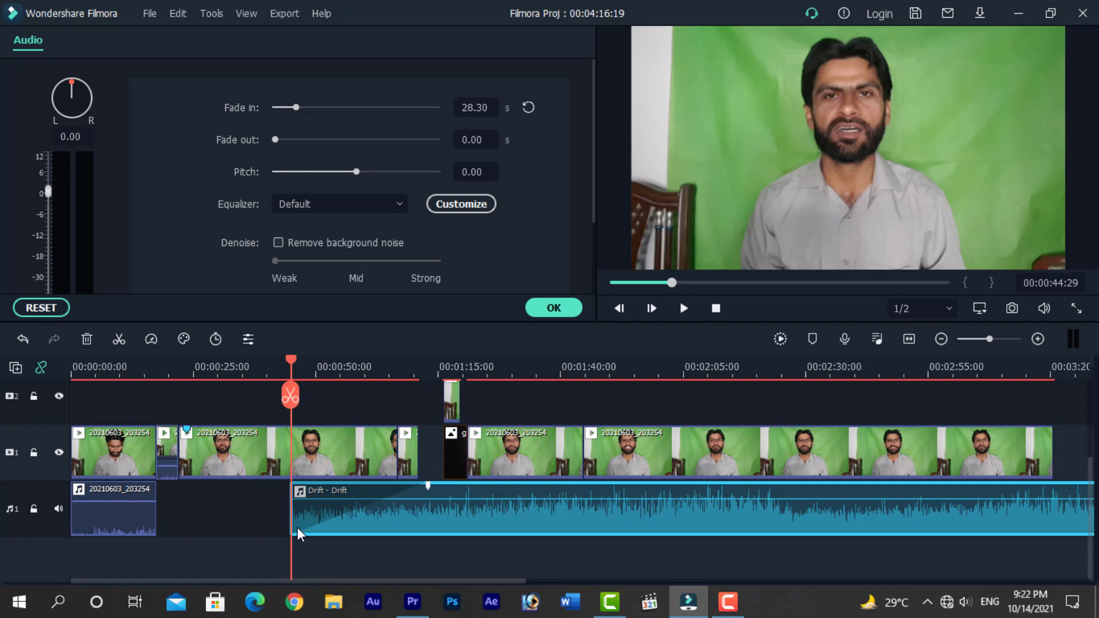
pyautogui.click(290, 358)
pyautogui.press('space')
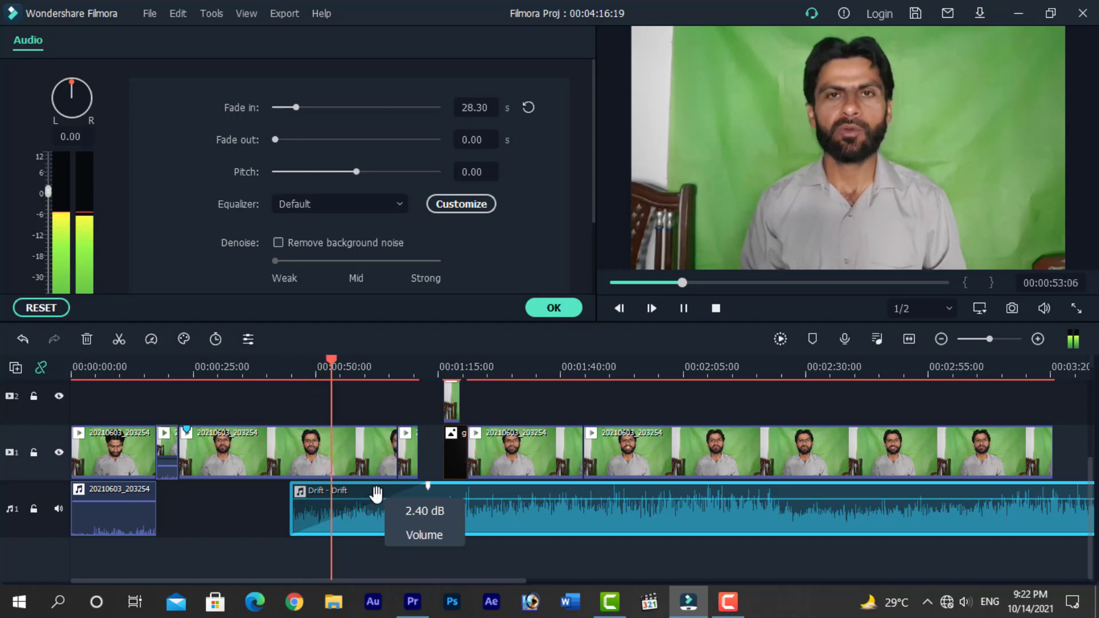
pyautogui.press('space')
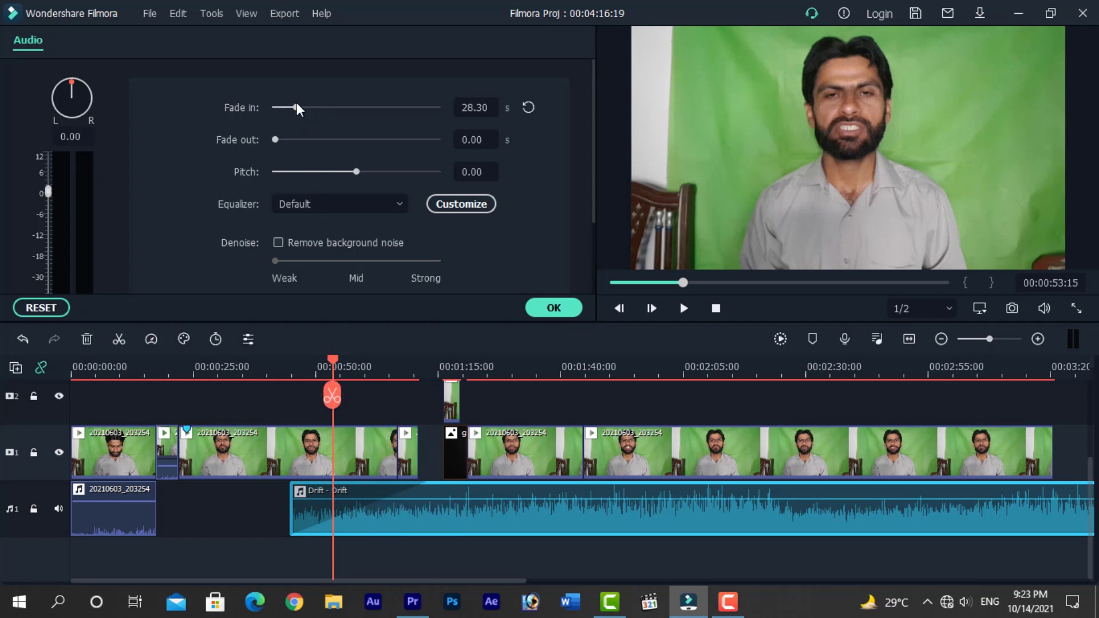
pyautogui.moveTo(295, 108)
pyautogui.mouseDown()
pyautogui.moveTo(464, 126)
pyautogui.moveTo(284, 113)
pyautogui.mouseUp()
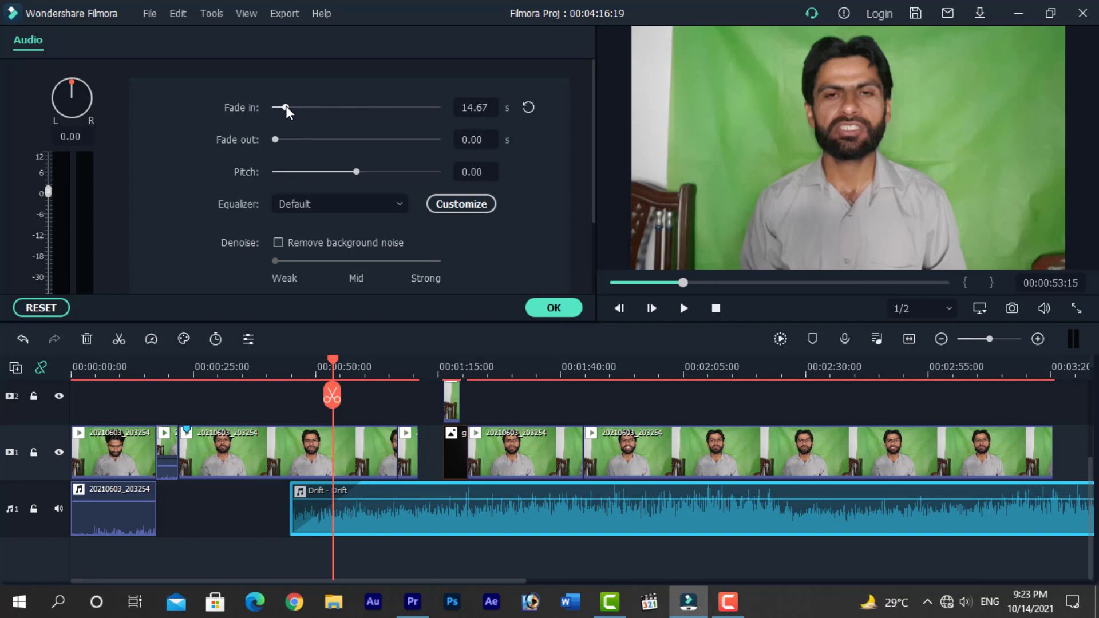
pyautogui.moveTo(287, 107); pyautogui.dragTo(293, 107)
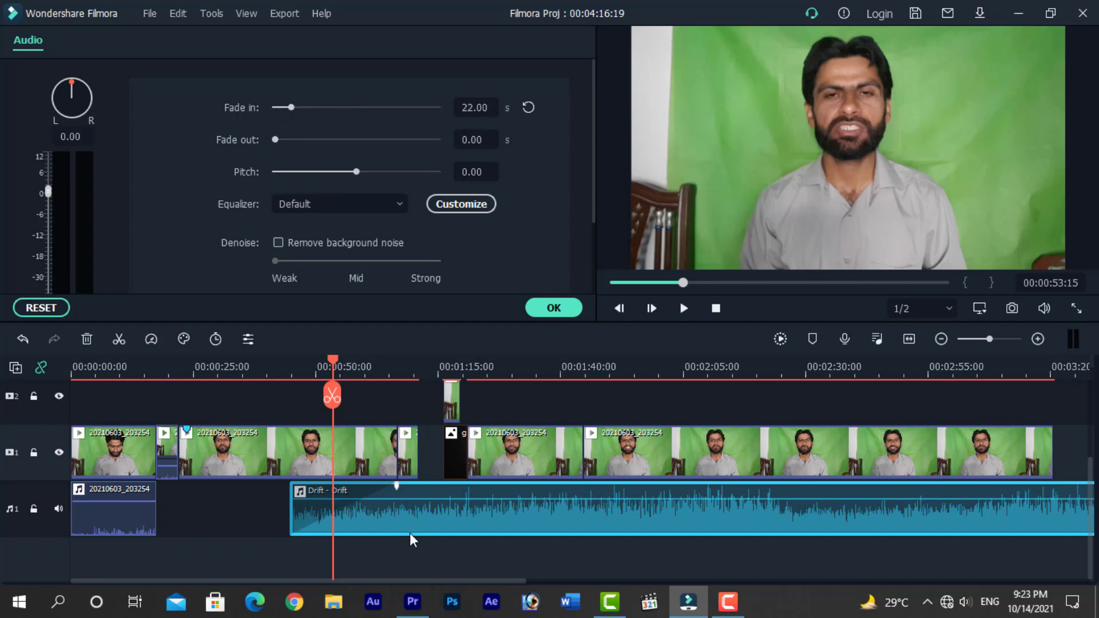
# Go to the end of the Drift music clip and give it a fade-out of 37.77 s.
pyautogui.moveTo(431, 581); pyautogui.dragTo(712, 582)
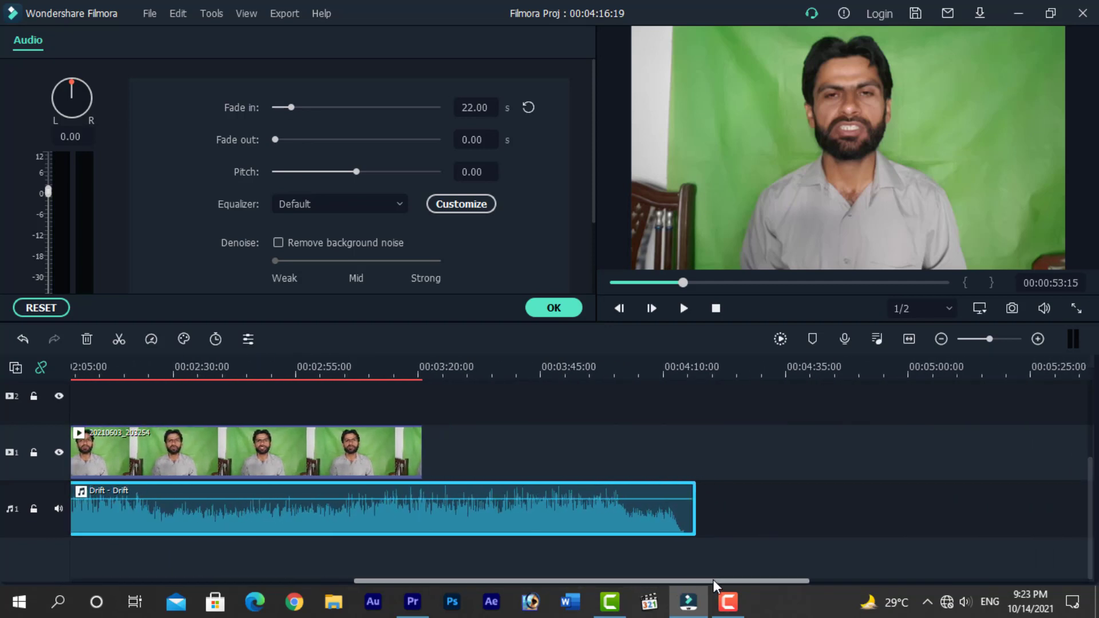
pyautogui.click(666, 377)
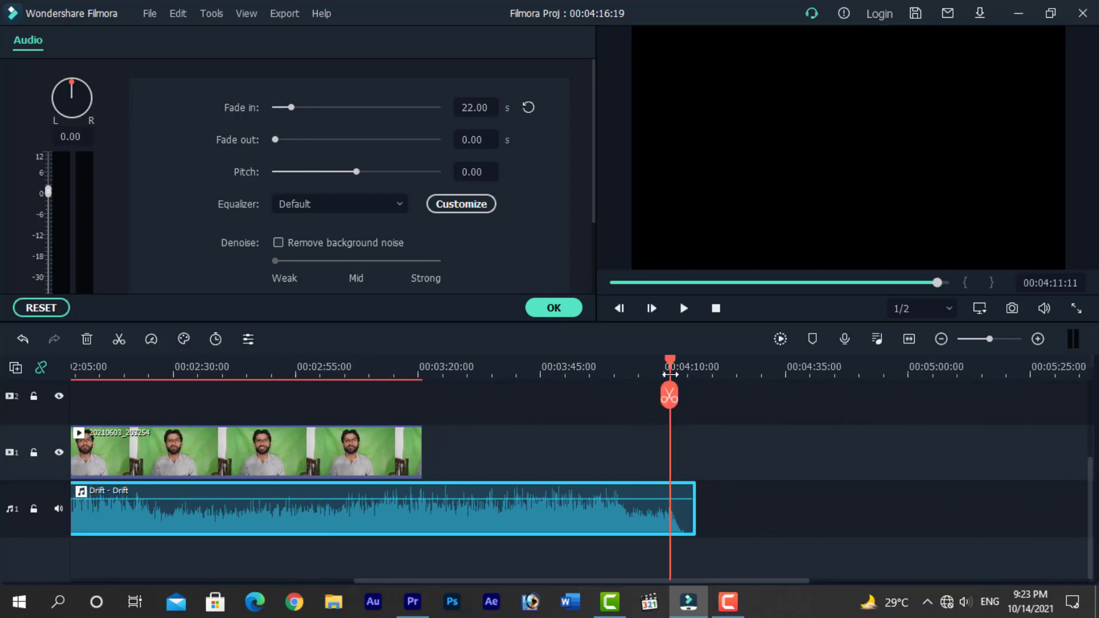
pyautogui.click(593, 373)
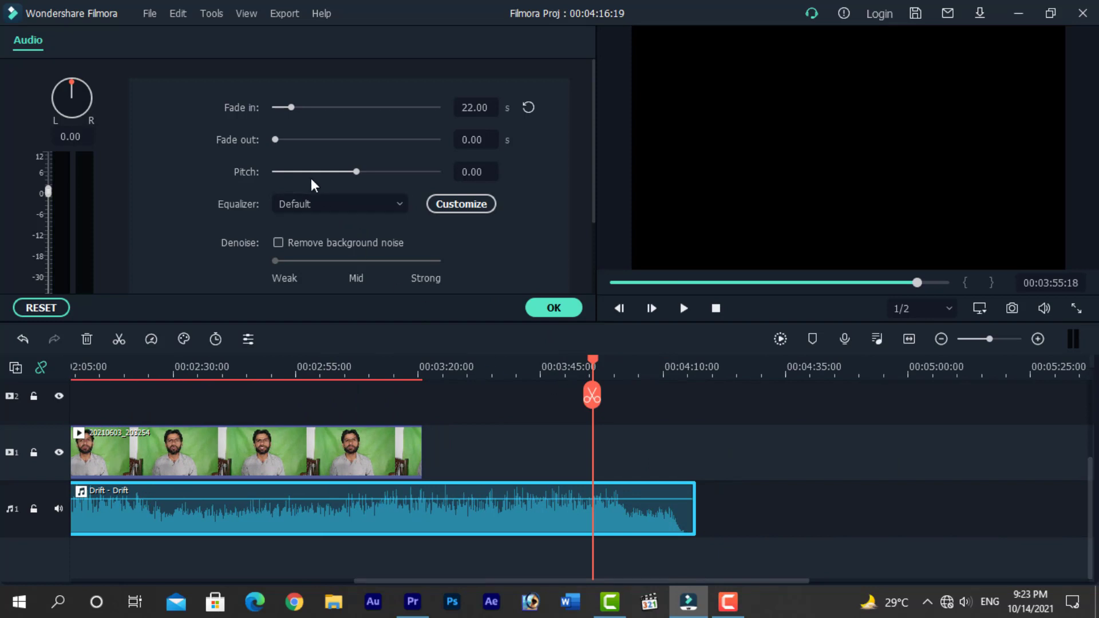
pyautogui.moveTo(277, 138); pyautogui.dragTo(305, 142)
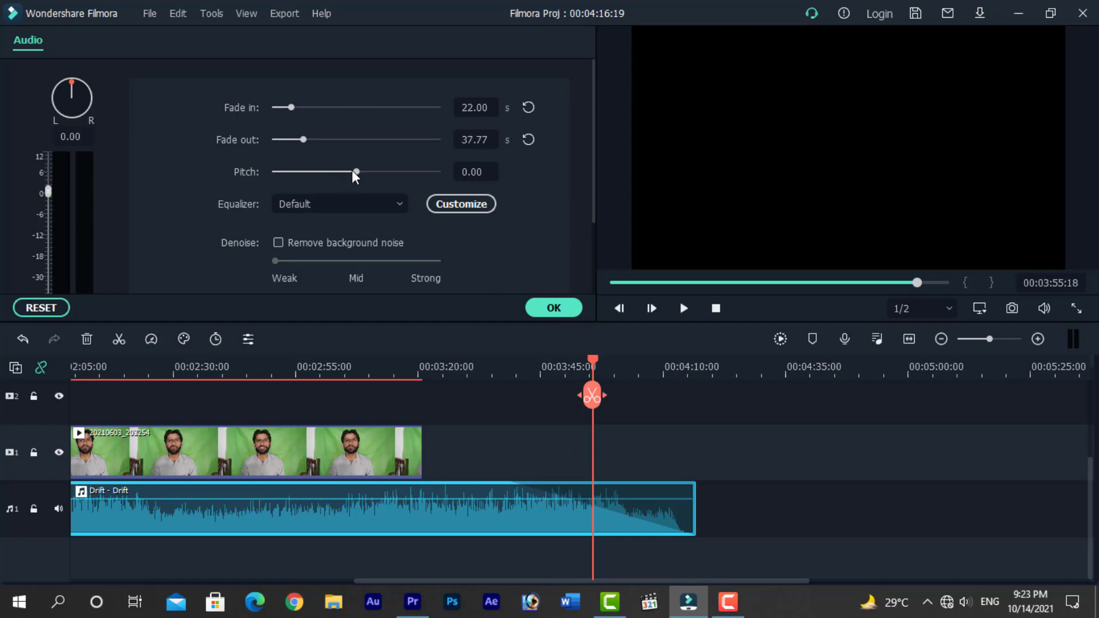
pyautogui.moveTo(356, 171)
pyautogui.mouseDown()
pyautogui.moveTo(403, 173)
pyautogui.moveTo(350, 173)
pyautogui.mouseUp()
# Look through the equalizer presets and apply the Classic preset to the Drift music clip.
pyautogui.click(331, 207)
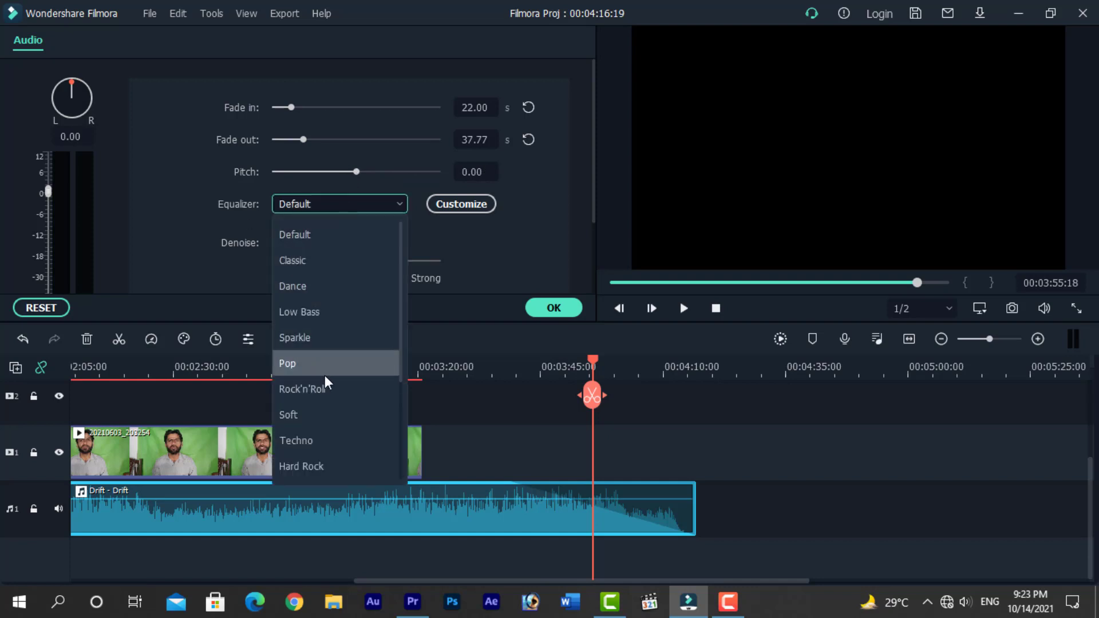
pyautogui.click(466, 458)
pyautogui.click(256, 371)
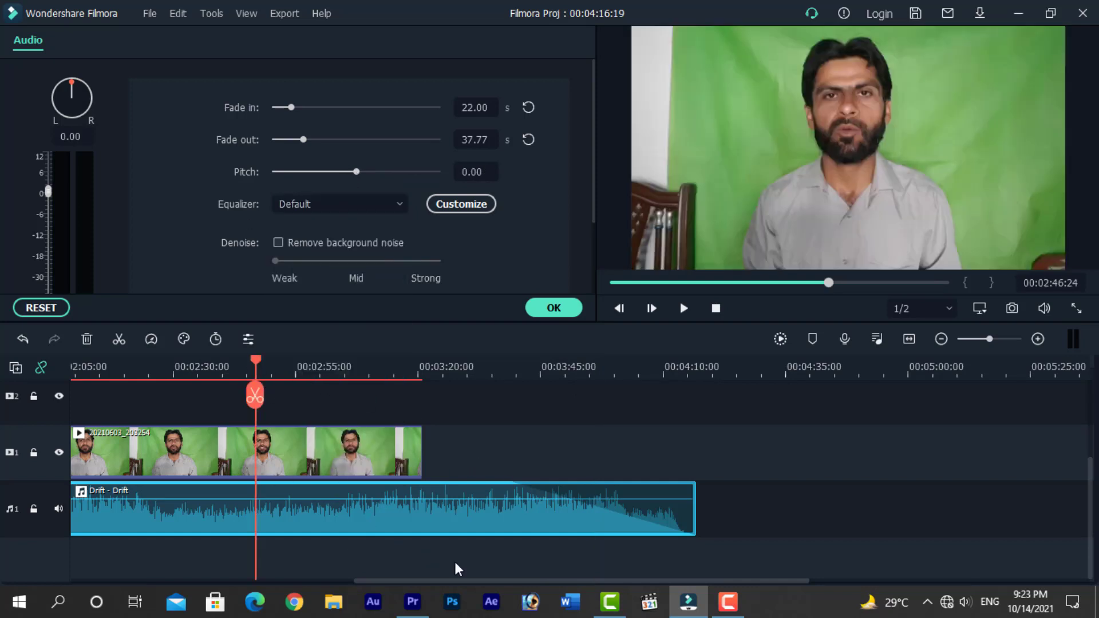
pyautogui.moveTo(537, 579); pyautogui.dragTo(467, 583)
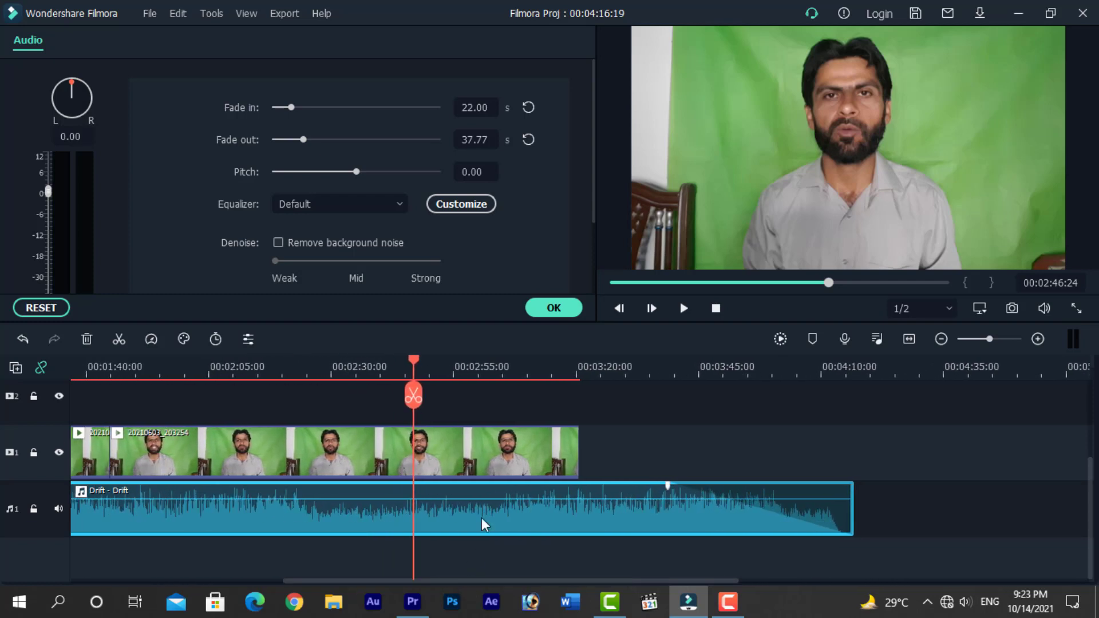
pyautogui.click(310, 205)
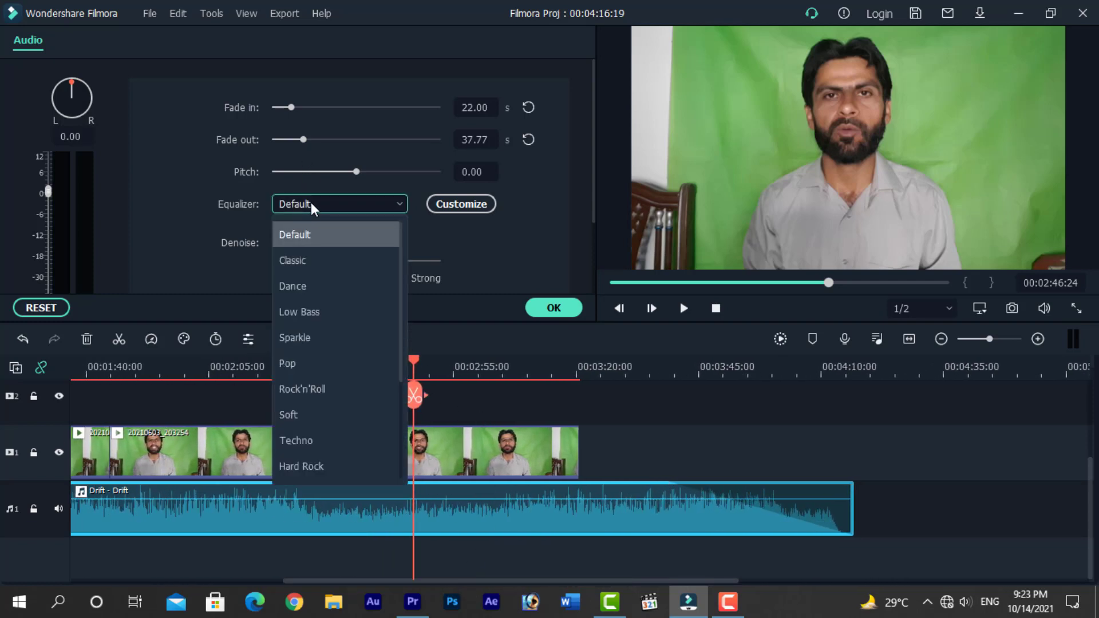
pyautogui.click(305, 263)
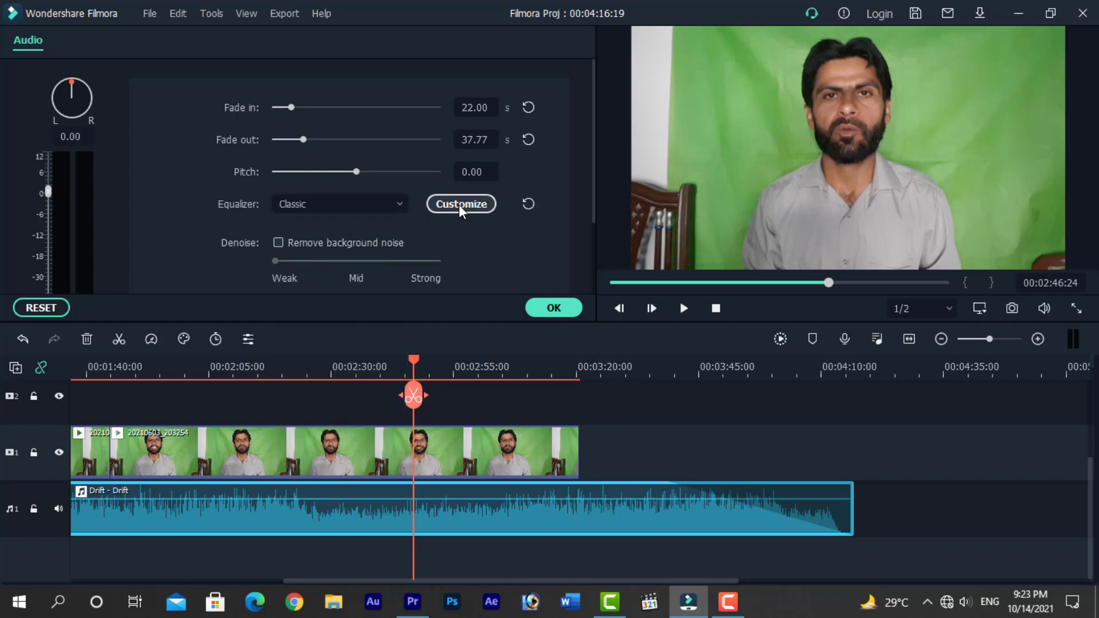
pyautogui.click(402, 204)
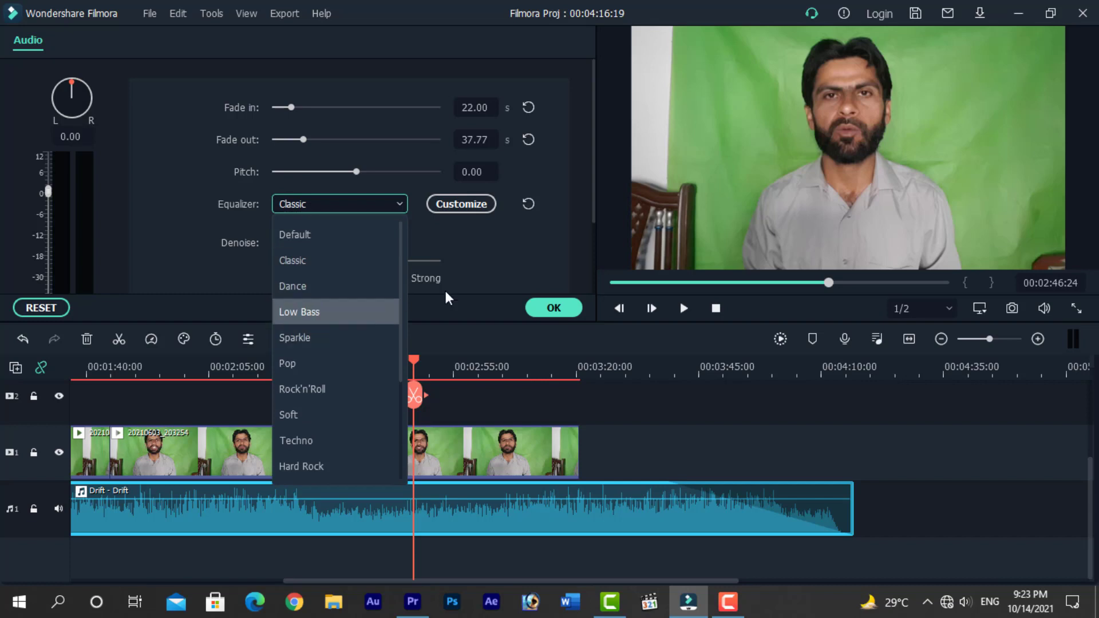
pyautogui.click(486, 260)
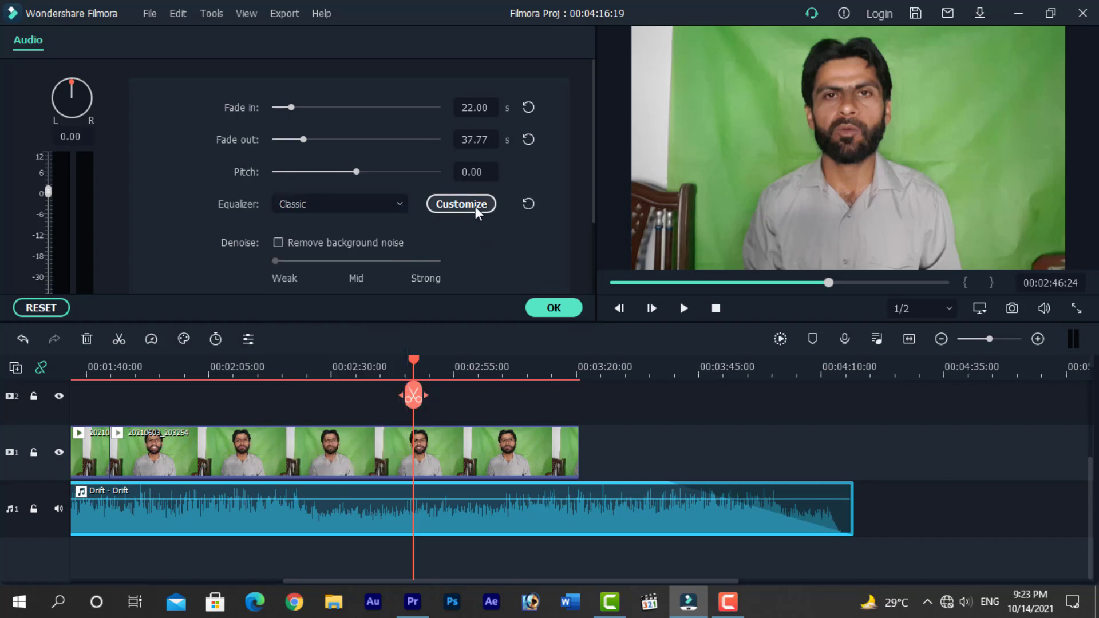
# Customize the Drift clip's equalizer, trying -5.40 for the 31 band and 3.60 for the 63 band, and apply the Techno preset.
pyautogui.click(475, 206)
pyautogui.moveTo(400, 264); pyautogui.dragTo(400, 280)
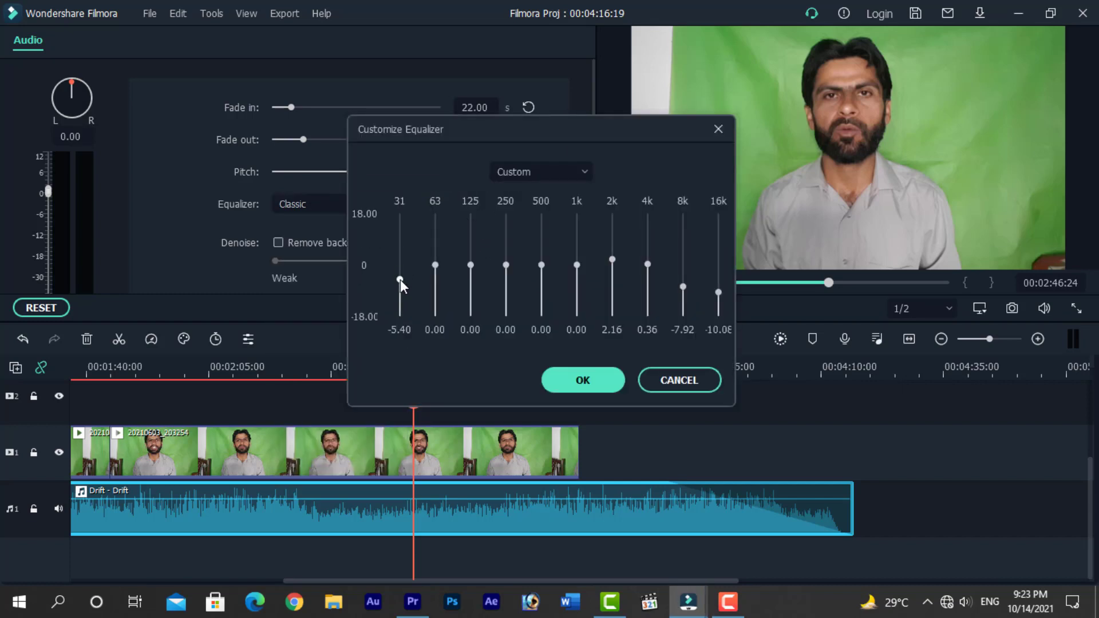
pyautogui.click(526, 173)
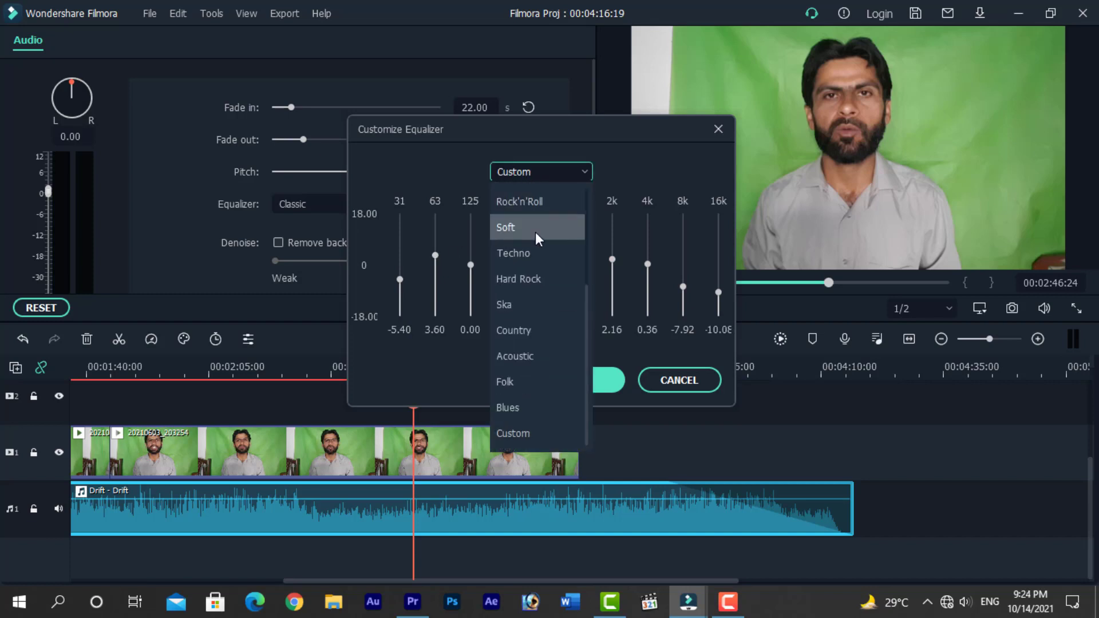
pyautogui.click(521, 258)
pyautogui.click(583, 381)
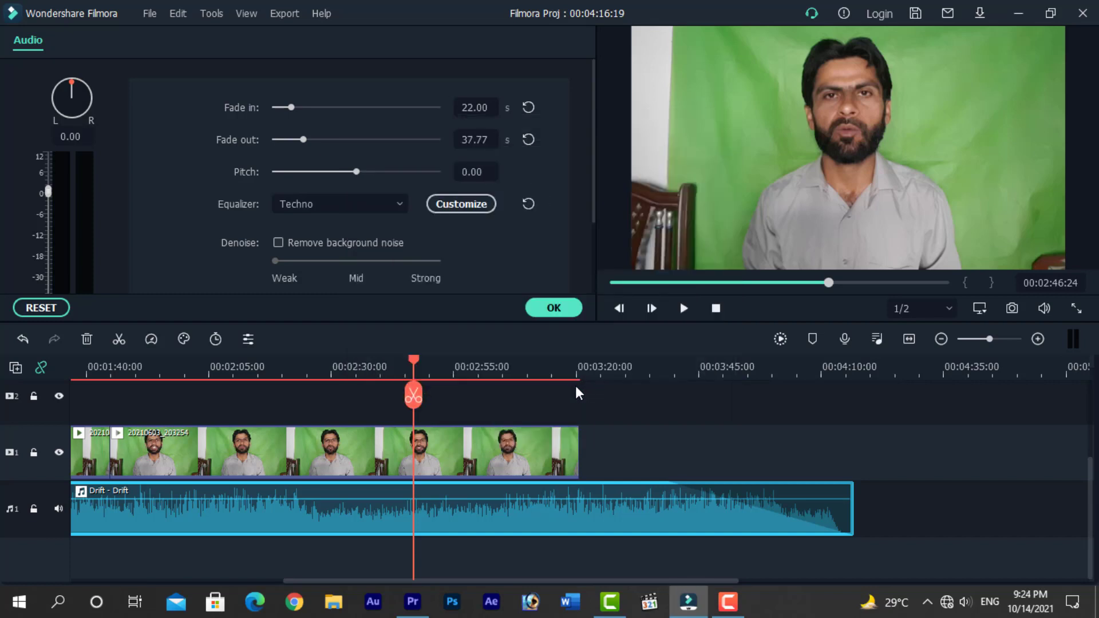
# Play the Drift music clip from slightly earlier to check the Techno equalizer, and move the playhead back to 00:02:24:27.
pyautogui.moveTo(413, 360); pyautogui.dragTo(387, 362)
pyautogui.press('space')
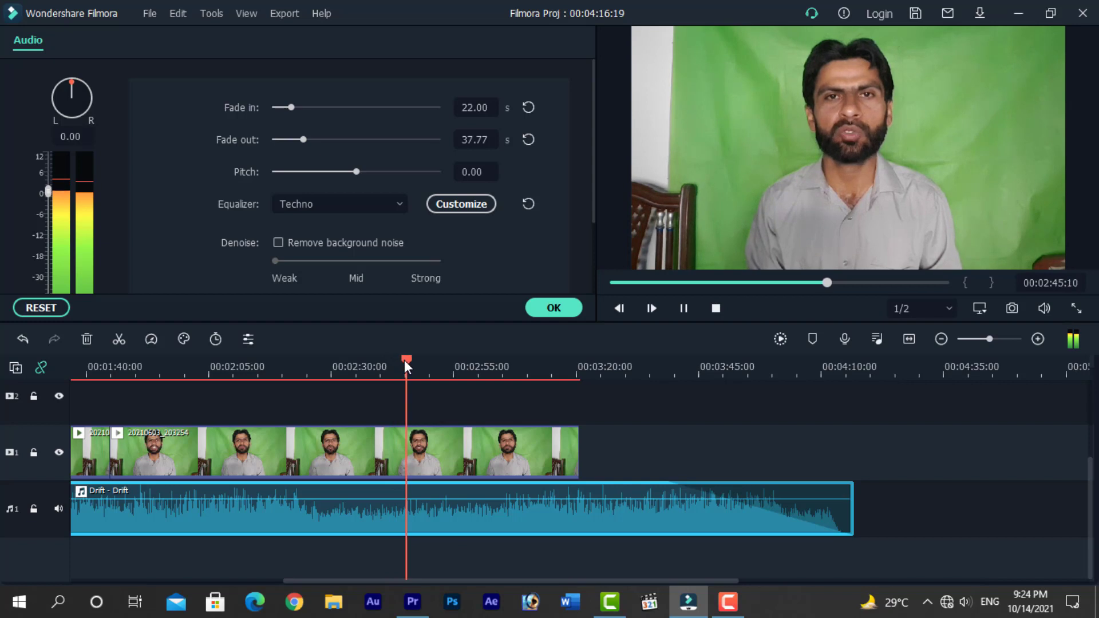
pyautogui.press('space')
pyautogui.moveTo(407, 356); pyautogui.dragTo(306, 364)
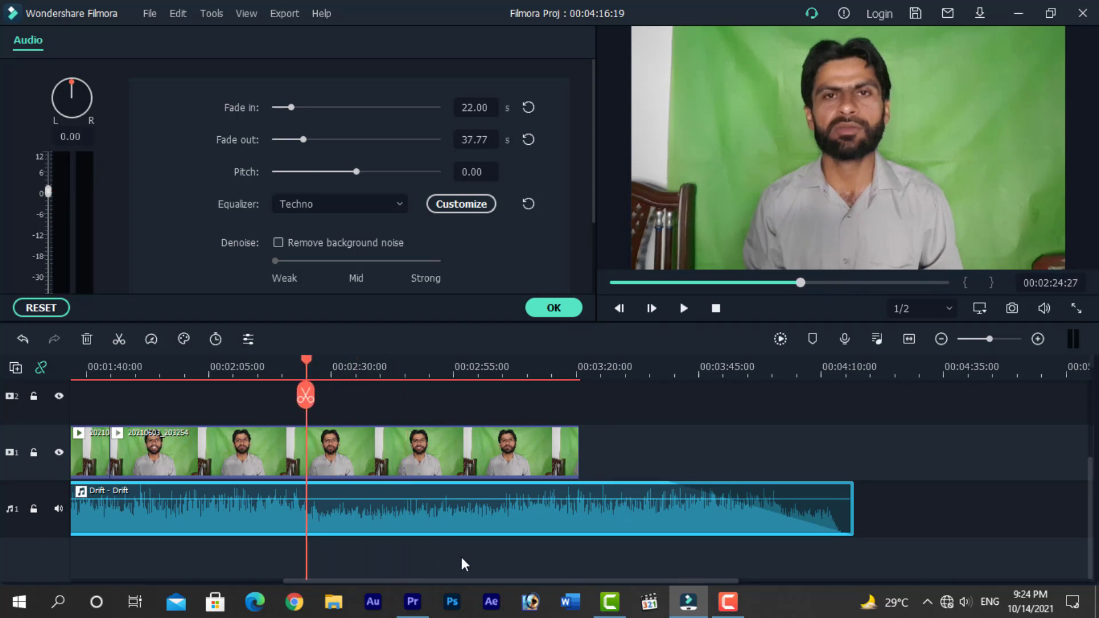
pyautogui.moveTo(465, 582); pyautogui.dragTo(441, 583)
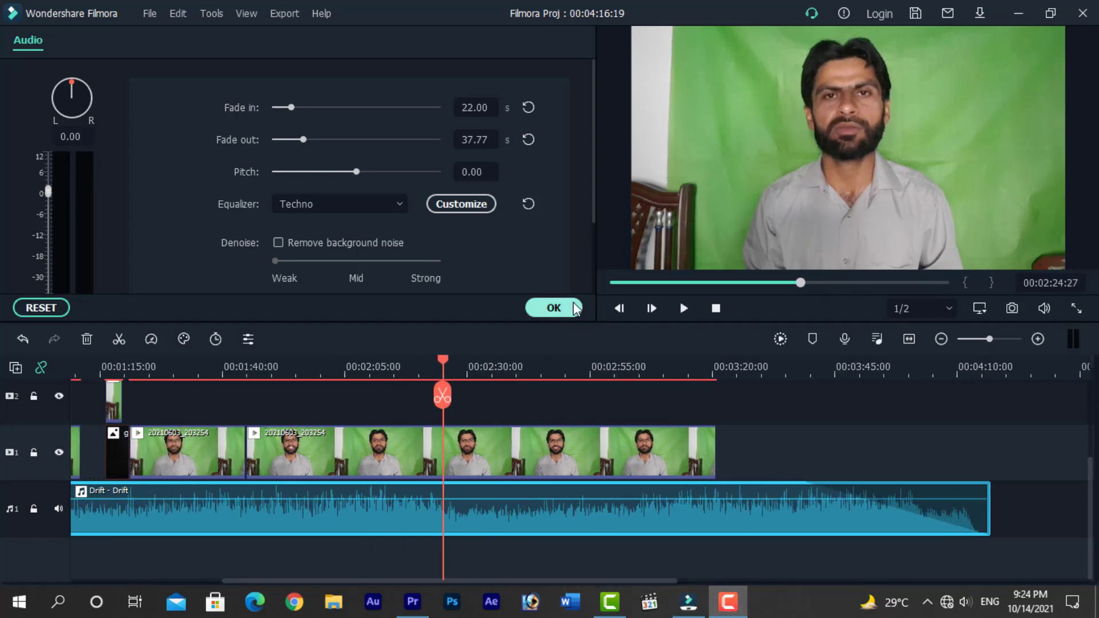
# Leave the audio settings and delete the Drift music clip from audio track 1.
pyautogui.press('Escape')
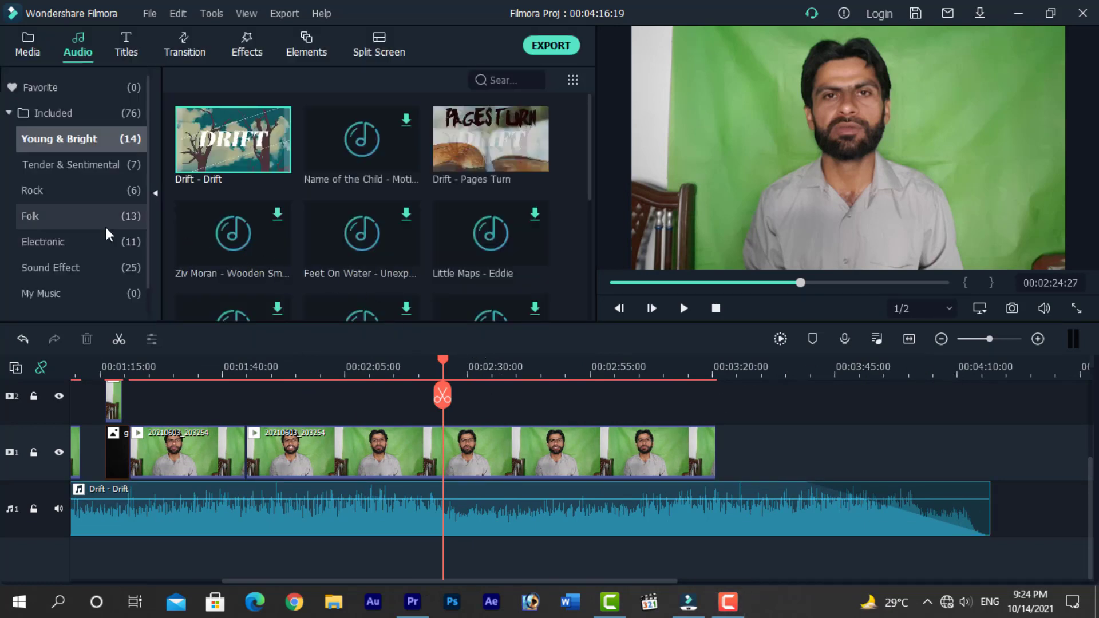
pyautogui.click(312, 517)
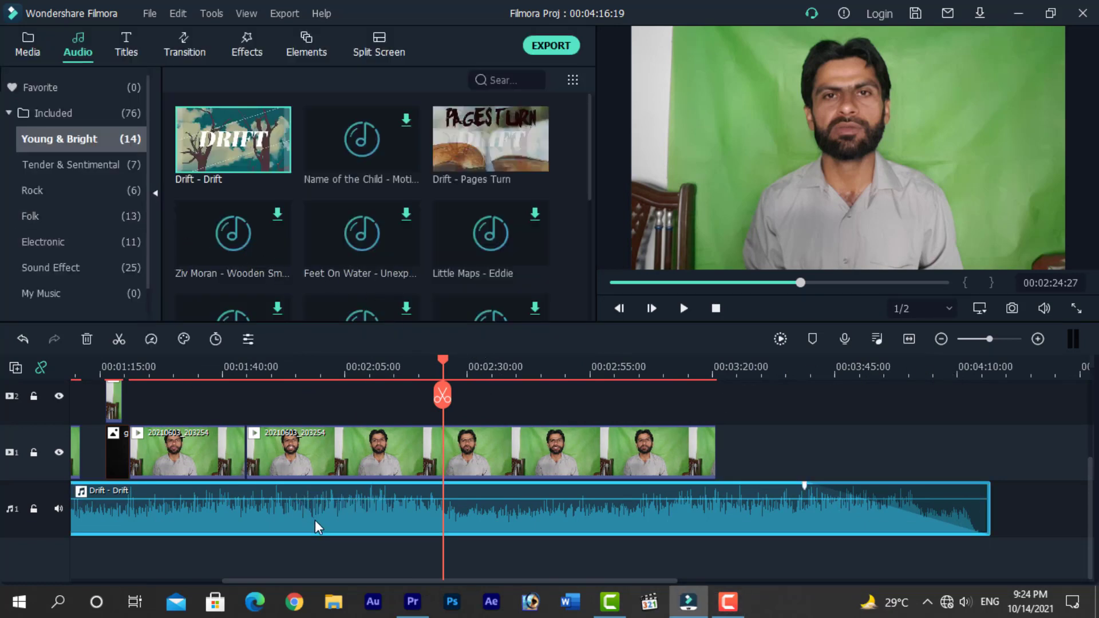
pyautogui.press('Delete')
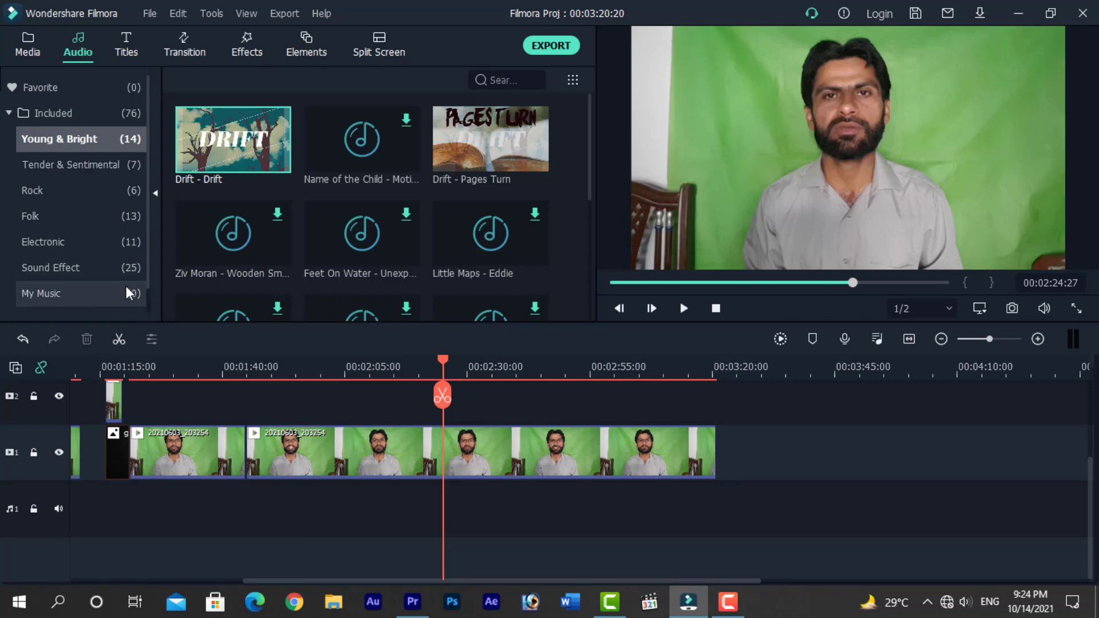
# Look through the Sound Effect and Electronic audio categories and the option for importing custom music files.
pyautogui.click(33, 267)
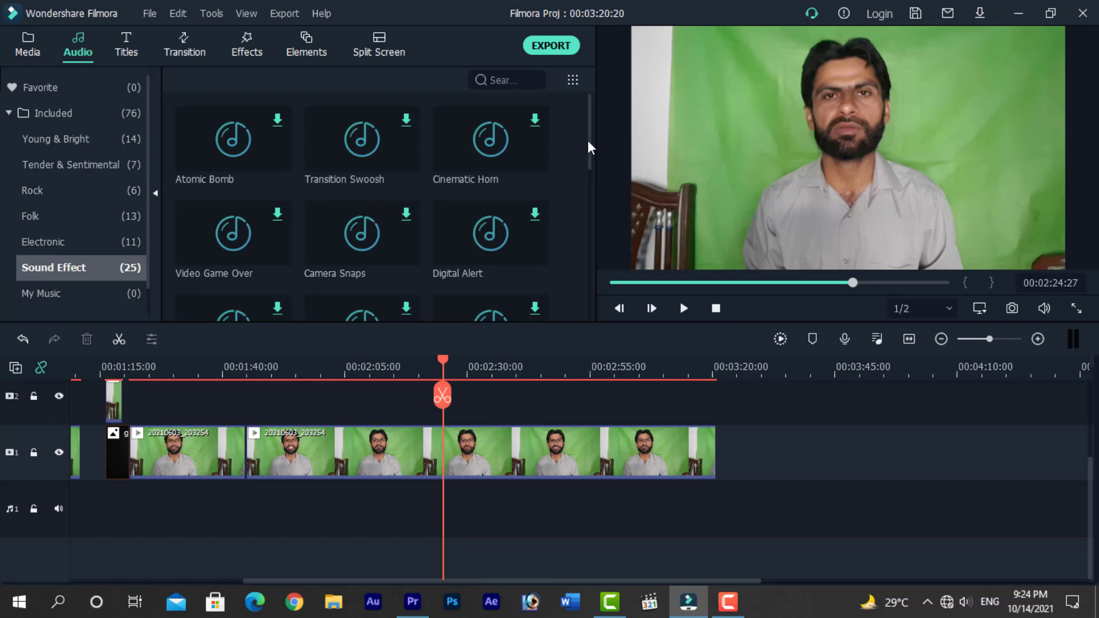
pyautogui.moveTo(588, 140)
pyautogui.mouseDown()
pyautogui.moveTo(577, 322)
pyautogui.moveTo(595, 126)
pyautogui.mouseUp()
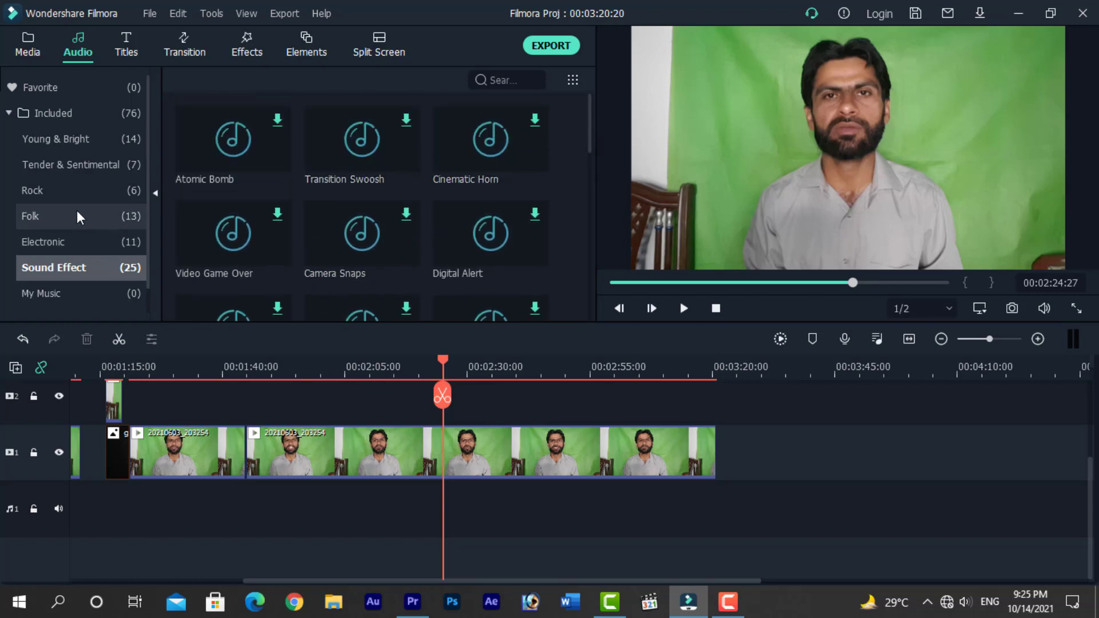
pyautogui.click(32, 240)
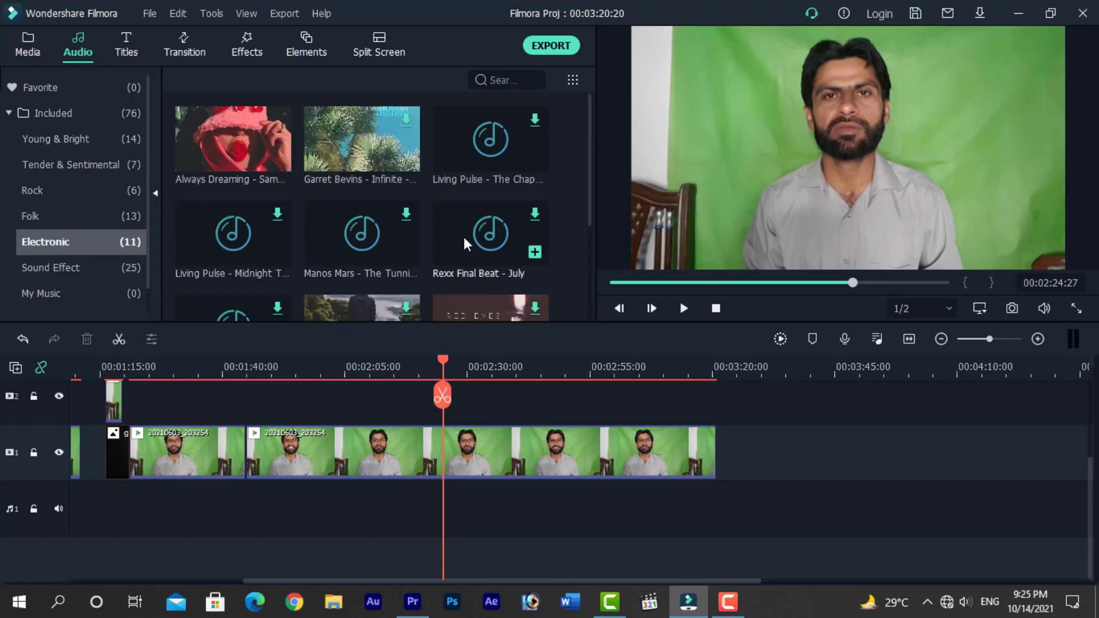
pyautogui.scroll(-3, 274, 203)
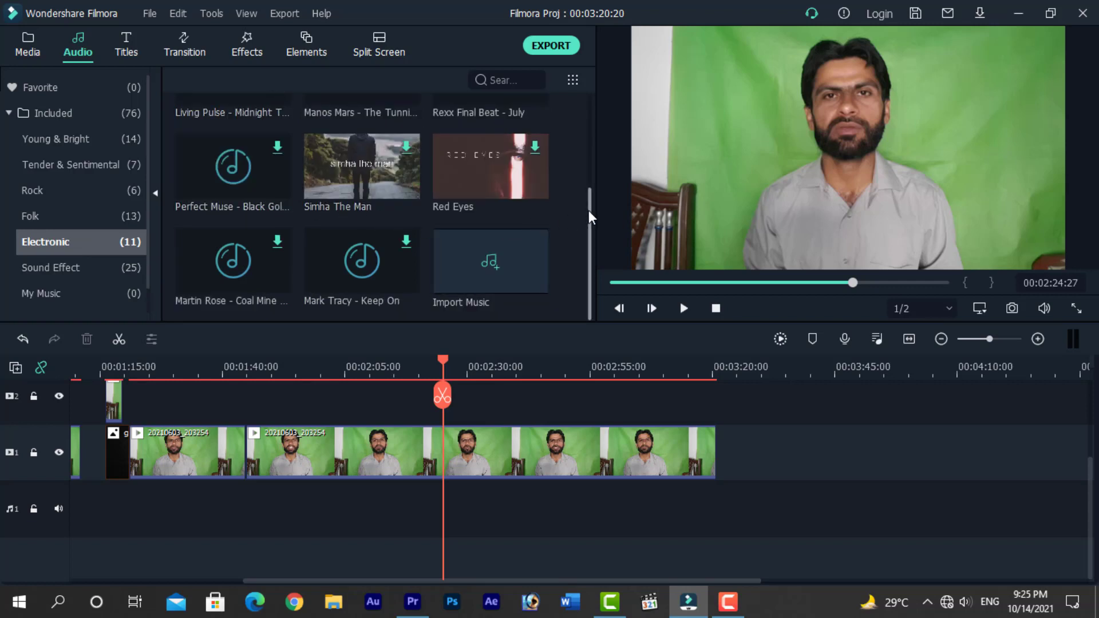
pyautogui.click(495, 265)
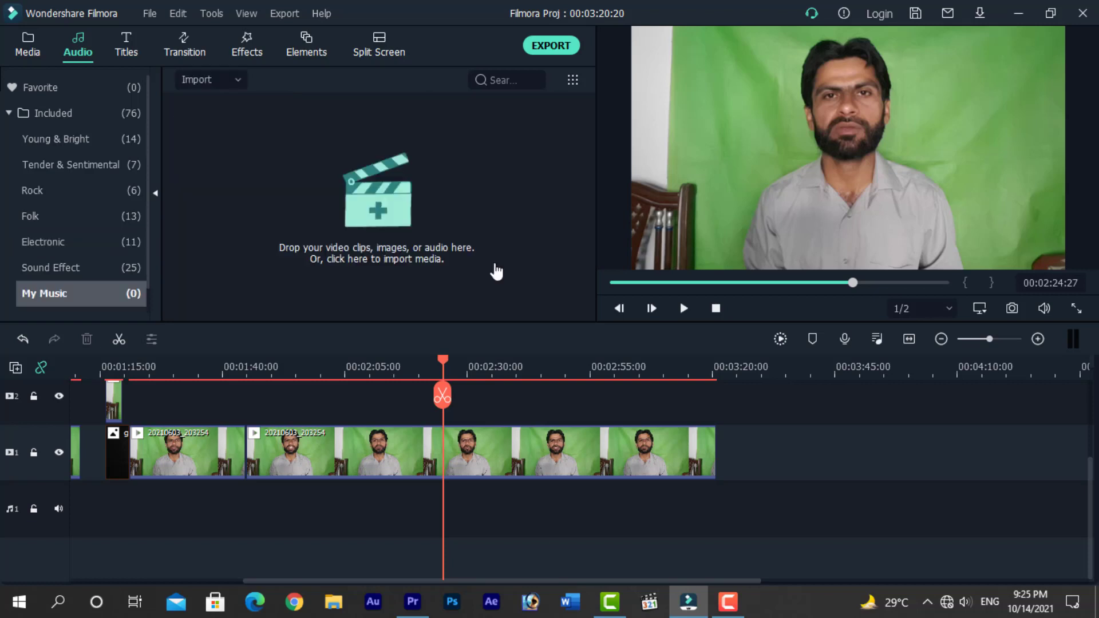
pyautogui.click(377, 218)
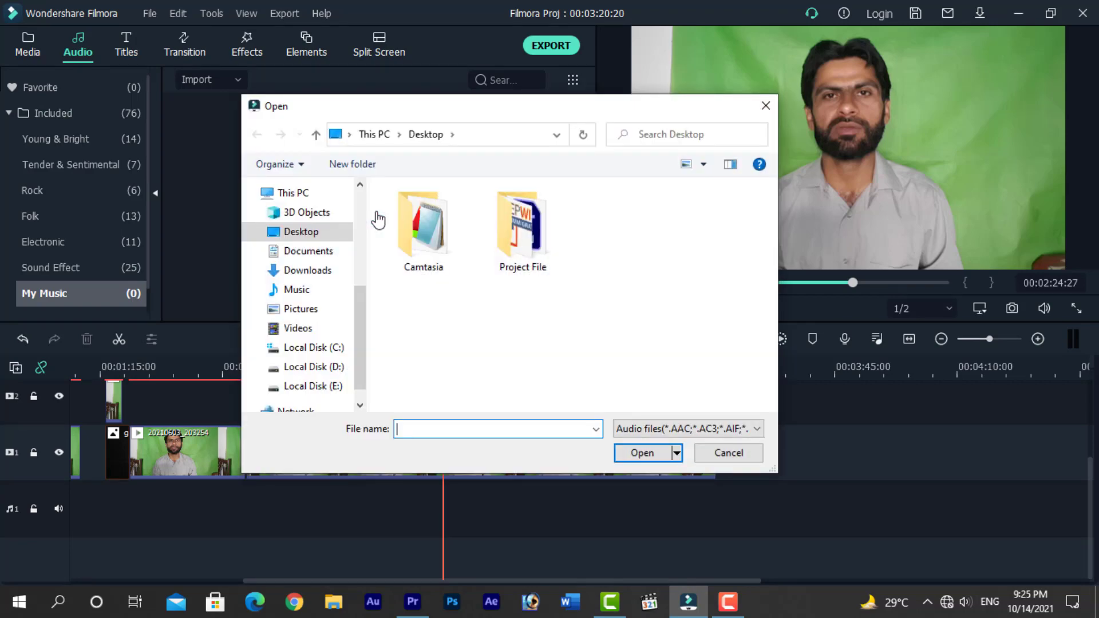
pyautogui.click(728, 453)
# Try out the Rock track A-GROUP - Verve on audio track 1 by playing it, and delete the clip.
pyautogui.click(39, 193)
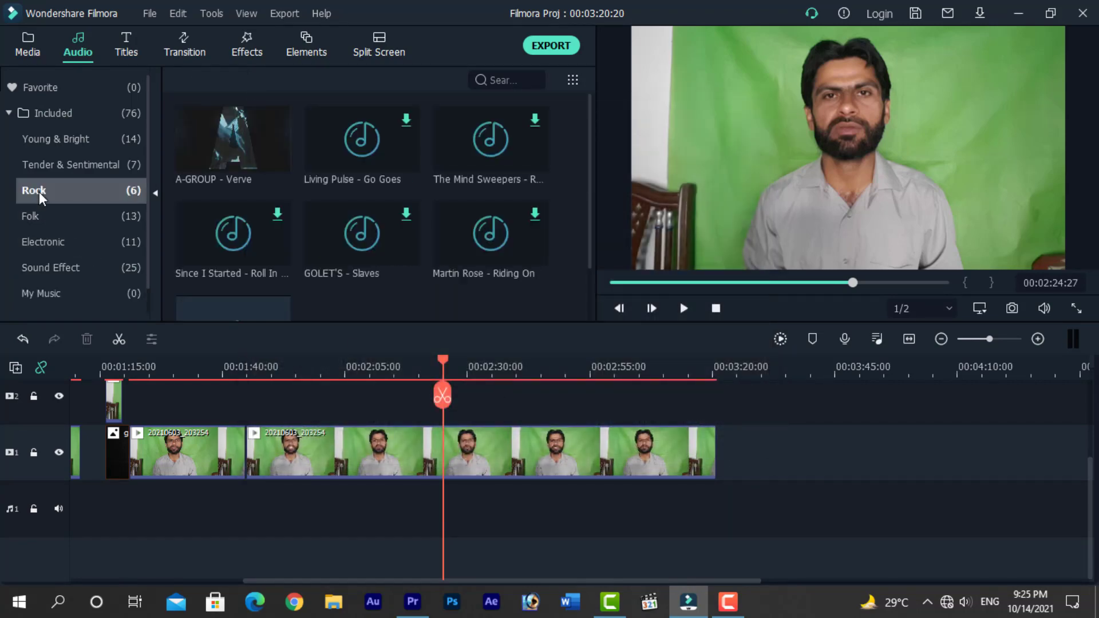
pyautogui.moveTo(239, 230); pyautogui.dragTo(319, 494)
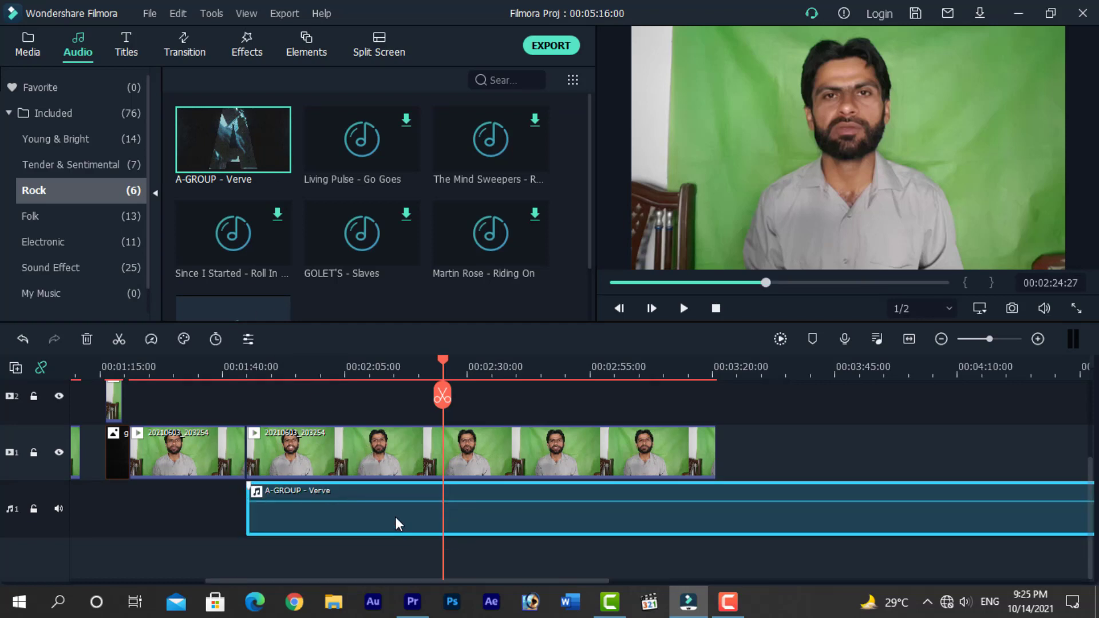
pyautogui.press('space')
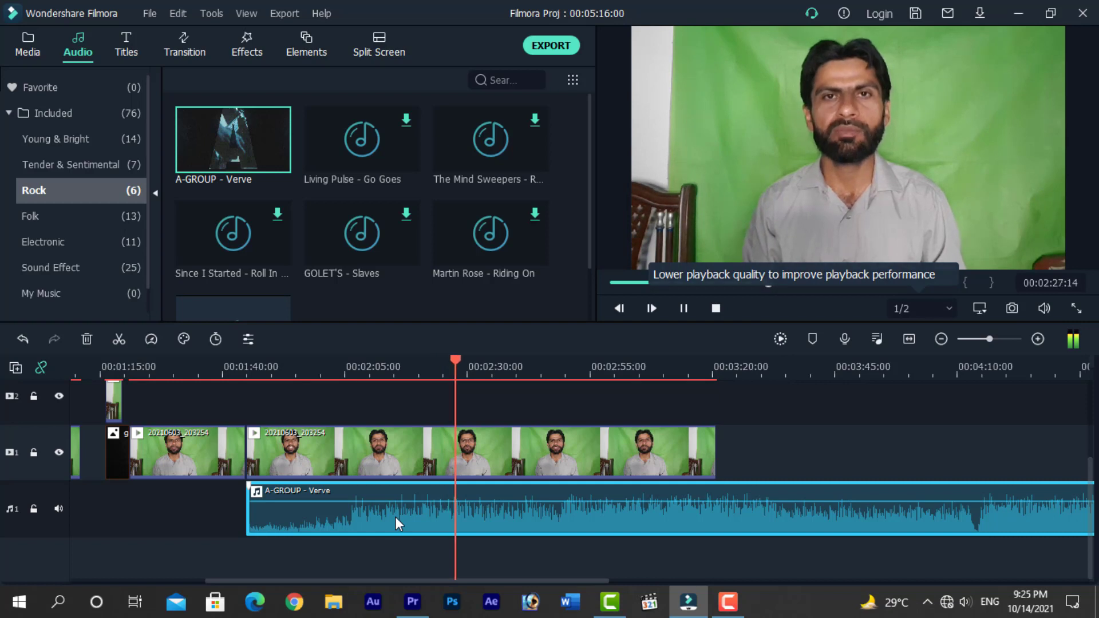
pyautogui.press('space')
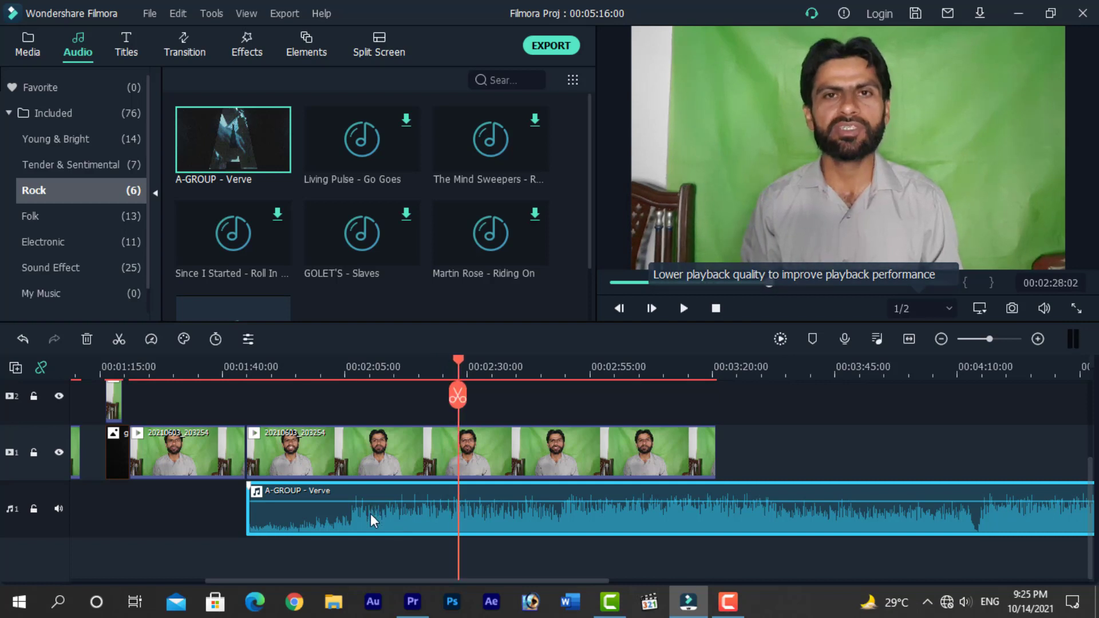
pyautogui.press('Delete')
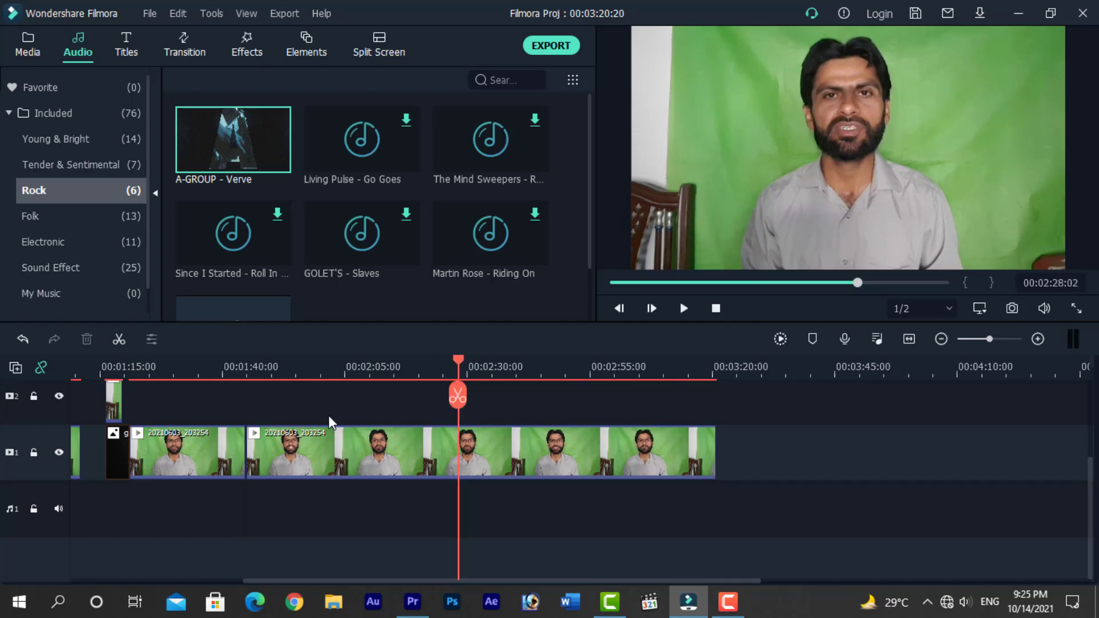
# Place the playhead at 00:01:58:15 and show the Sound Effect audio category.
pyautogui.moveTo(459, 358); pyautogui.dragTo(314, 361)
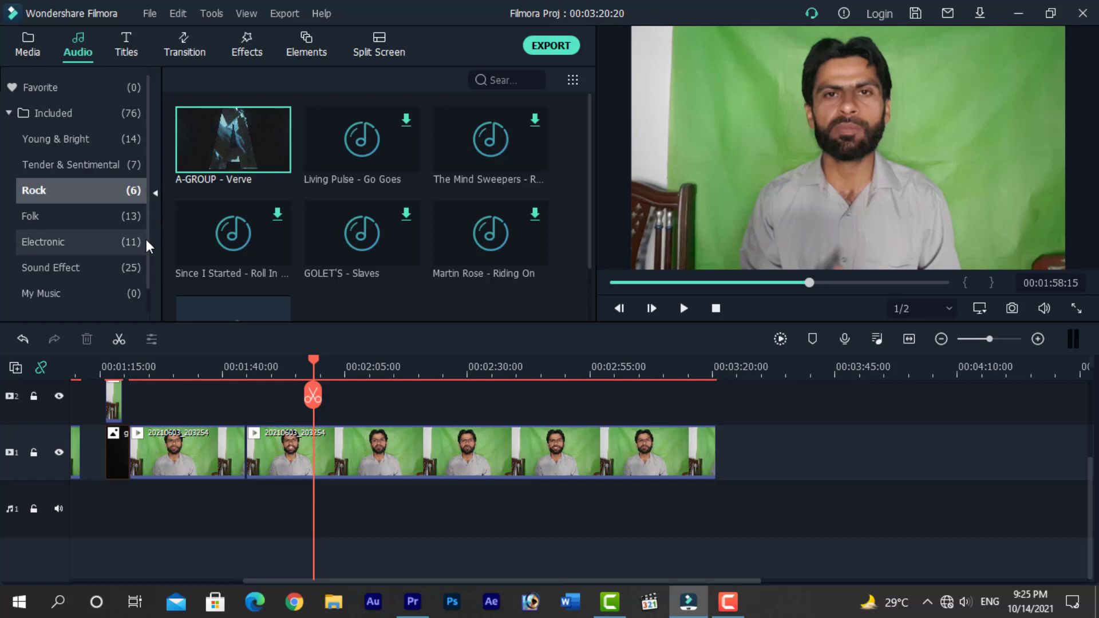
pyautogui.scroll(-1, 146, 239)
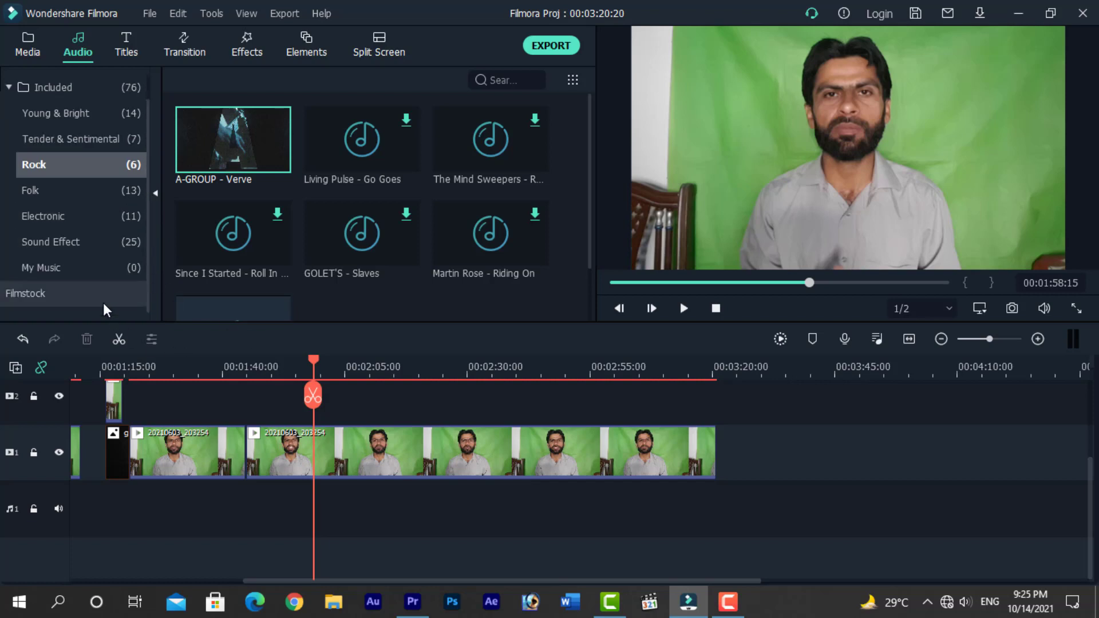
pyautogui.click(73, 241)
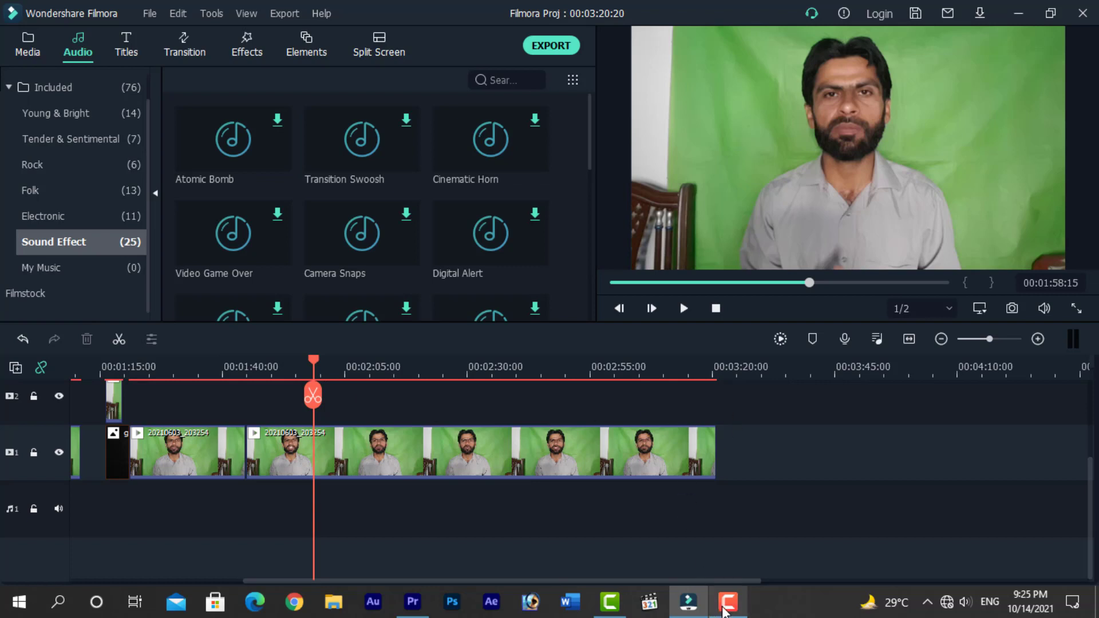
# Check the computer's Wi-Fi connection status before downloading online sound effects.
pyautogui.moveTo(723, 611)
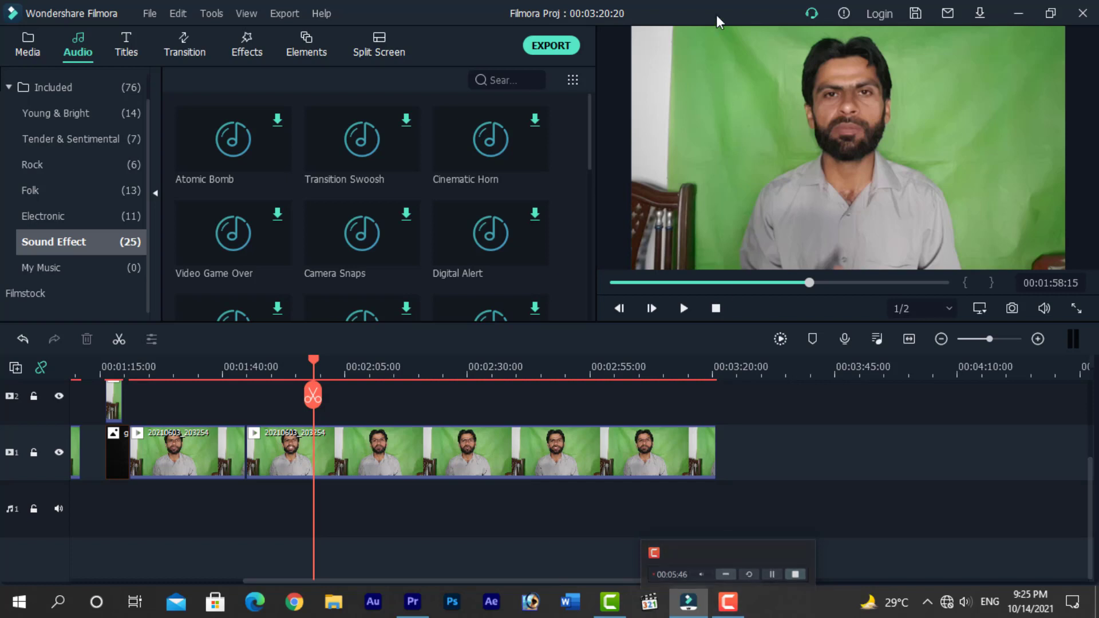
pyautogui.click(947, 602)
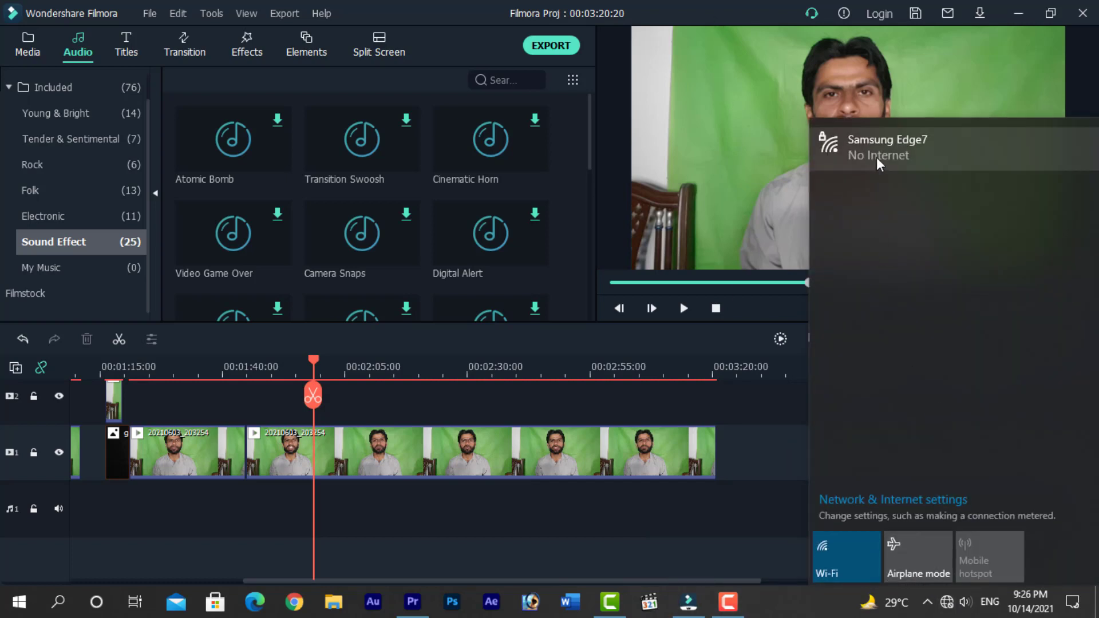
pyautogui.click(948, 601)
pyautogui.click(948, 602)
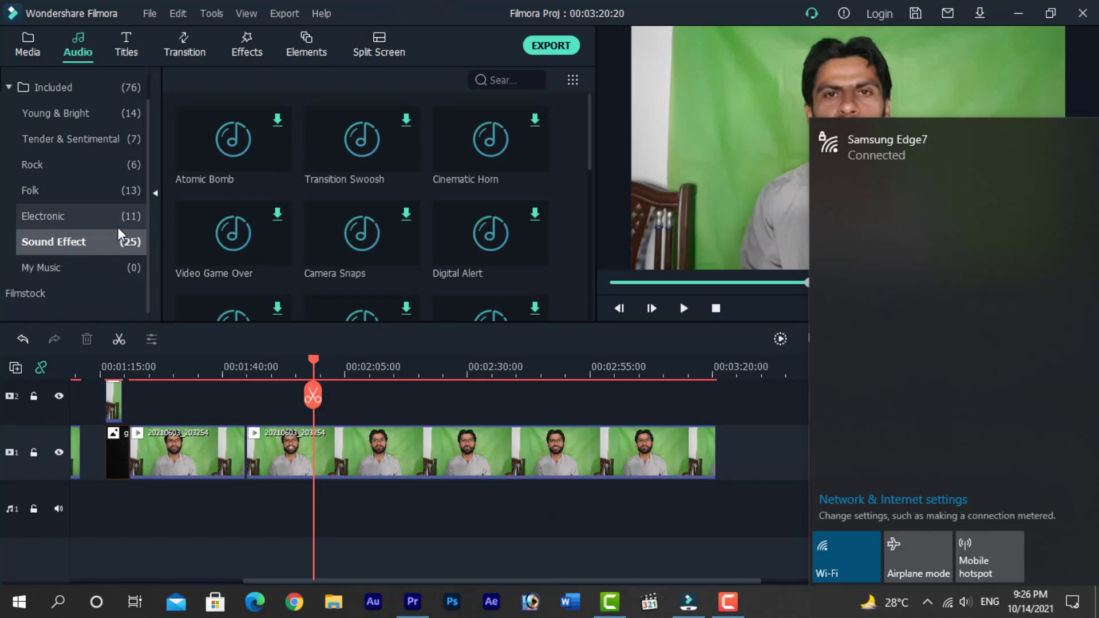
# Download the Atomic Bomb sound effect and place it on audio track 1 at the playhead.
pyautogui.click(278, 119)
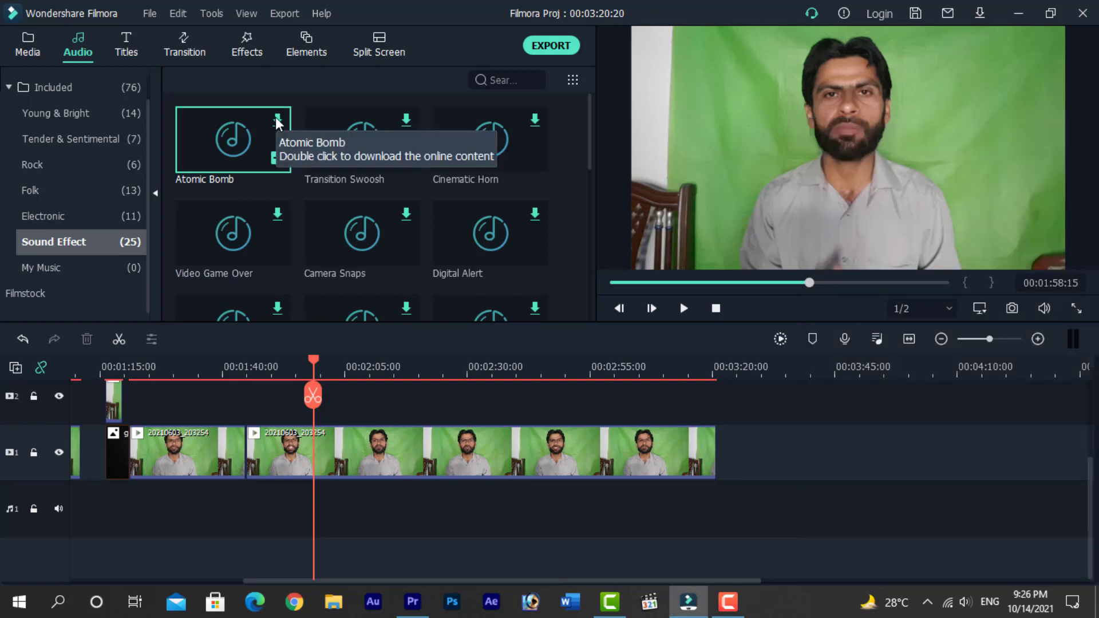
pyautogui.click(277, 118)
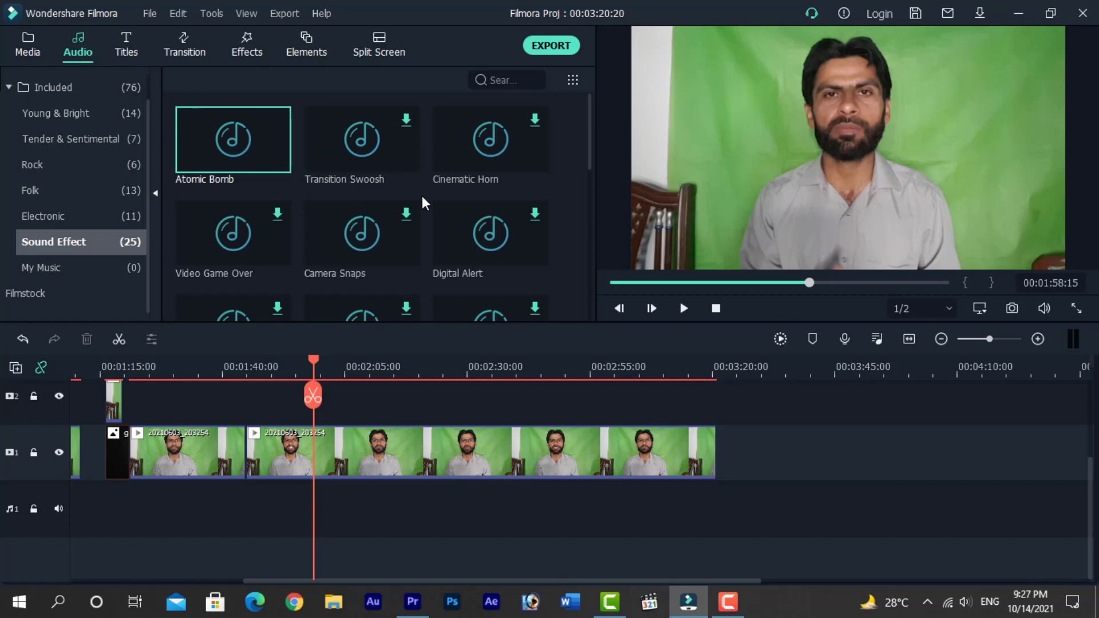
pyautogui.moveTo(244, 139); pyautogui.dragTo(327, 500)
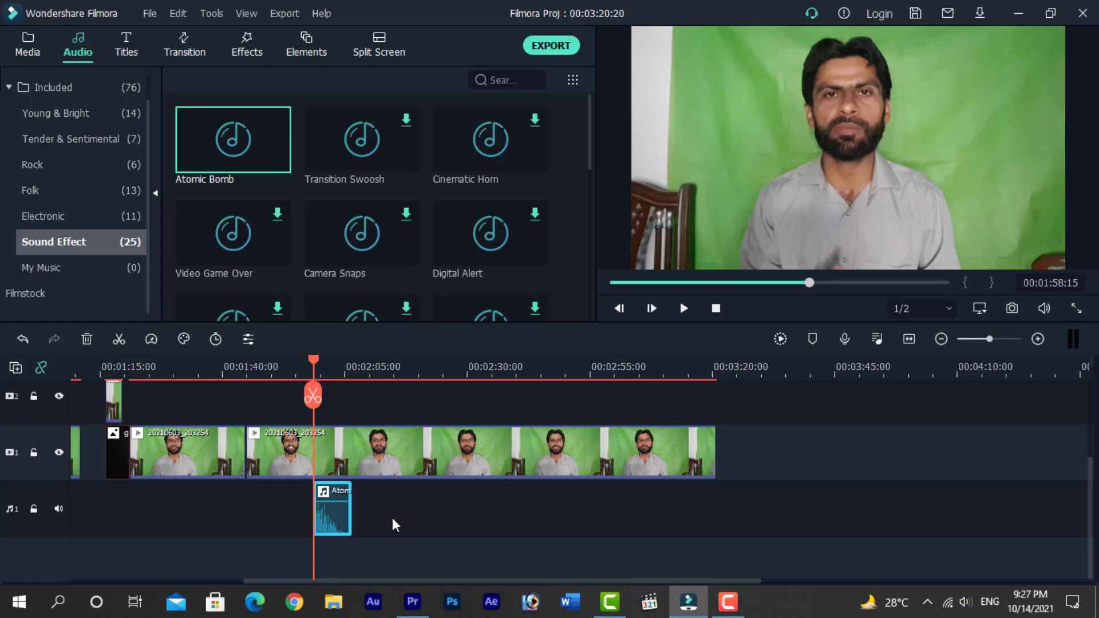
# Play the Atomic Bomb sound effect twice from its beginning to check how it sounds with the video.
pyautogui.press('space')
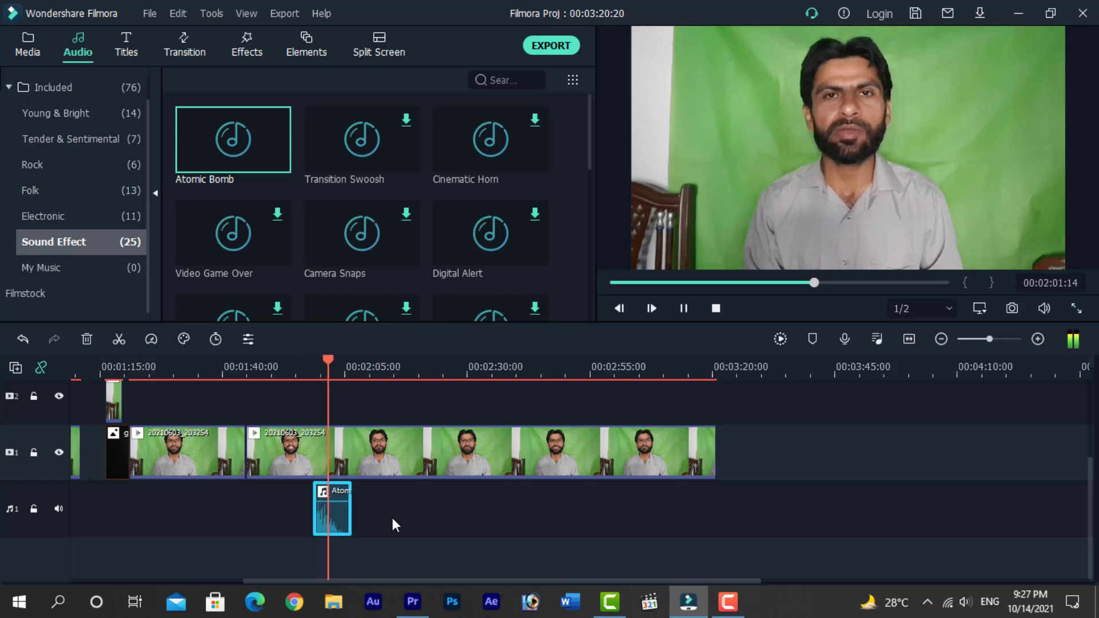
pyautogui.press('space')
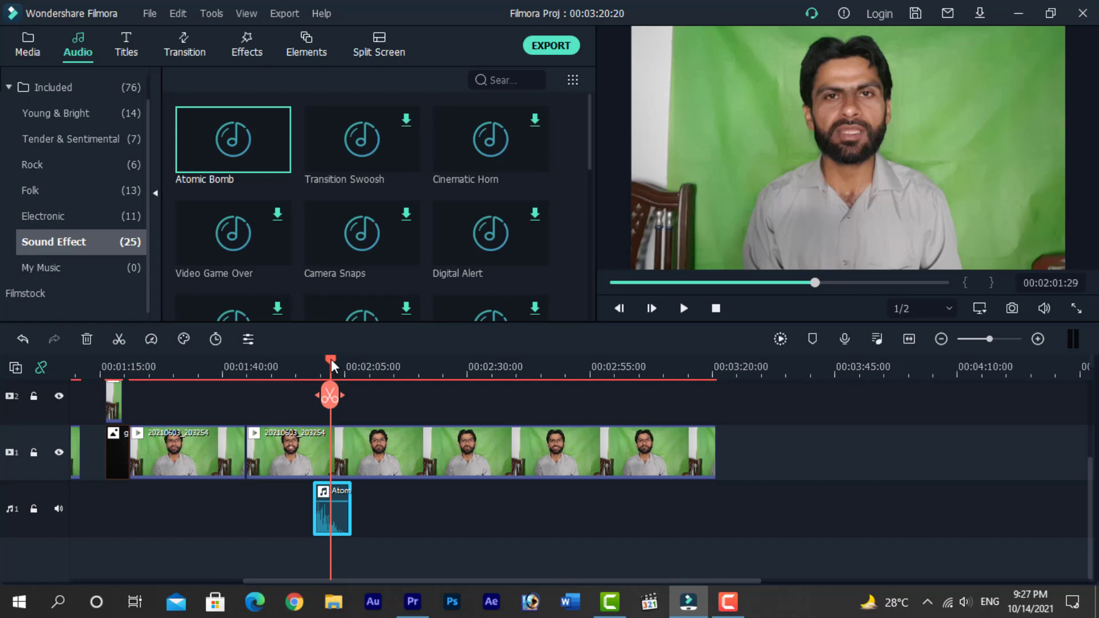
pyautogui.moveTo(330, 361)
pyautogui.mouseDown()
pyautogui.moveTo(306, 360)
pyautogui.moveTo(315, 360)
pyautogui.mouseUp()
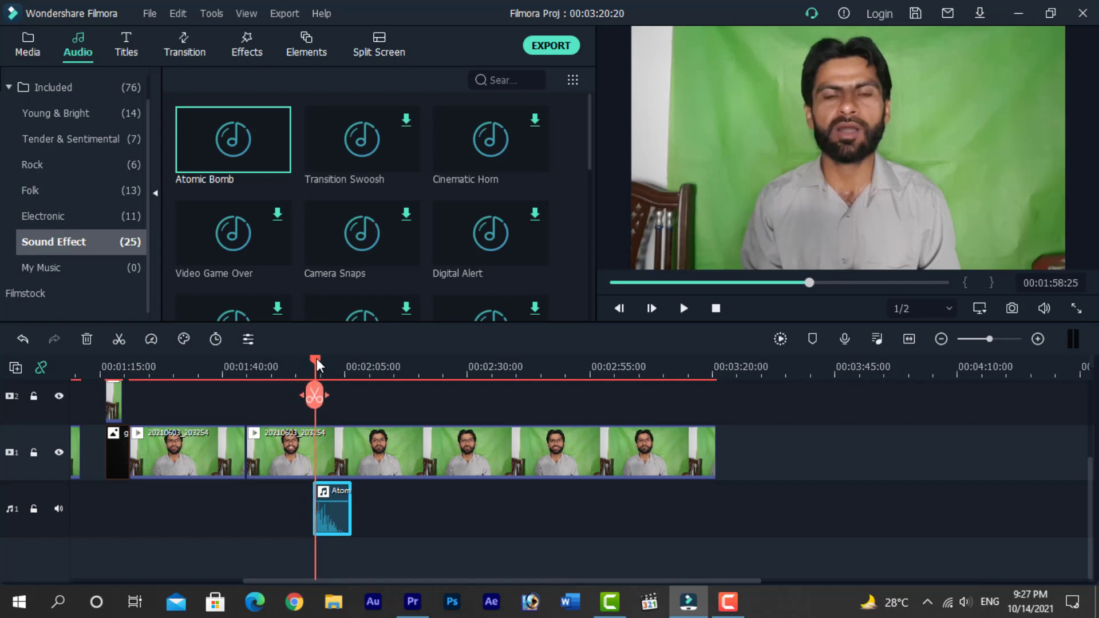
pyautogui.press('space')
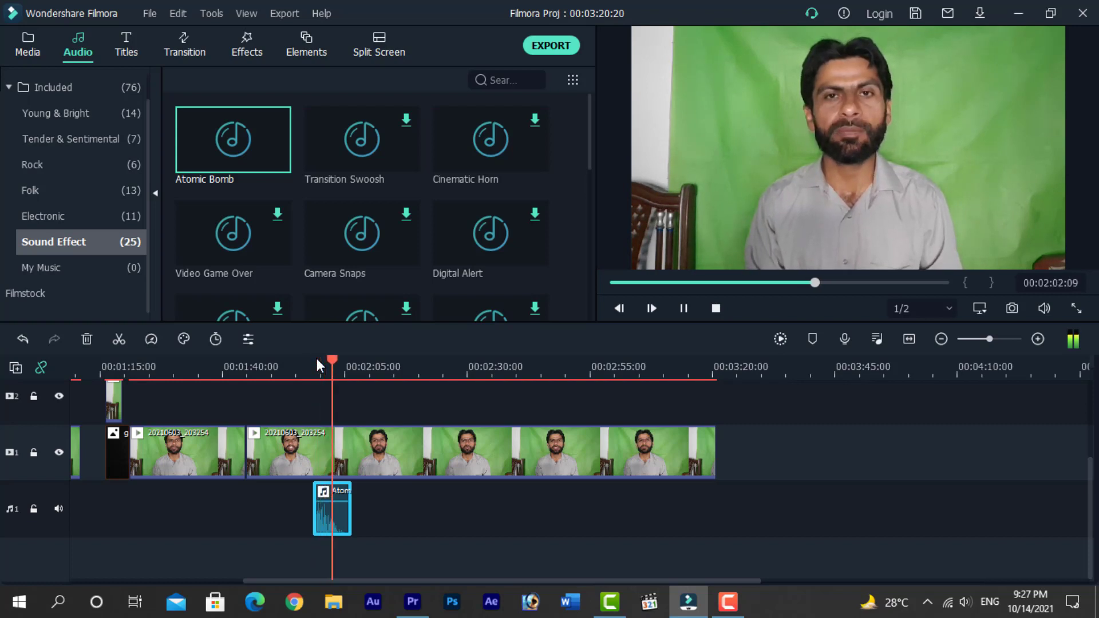
pyautogui.press('space')
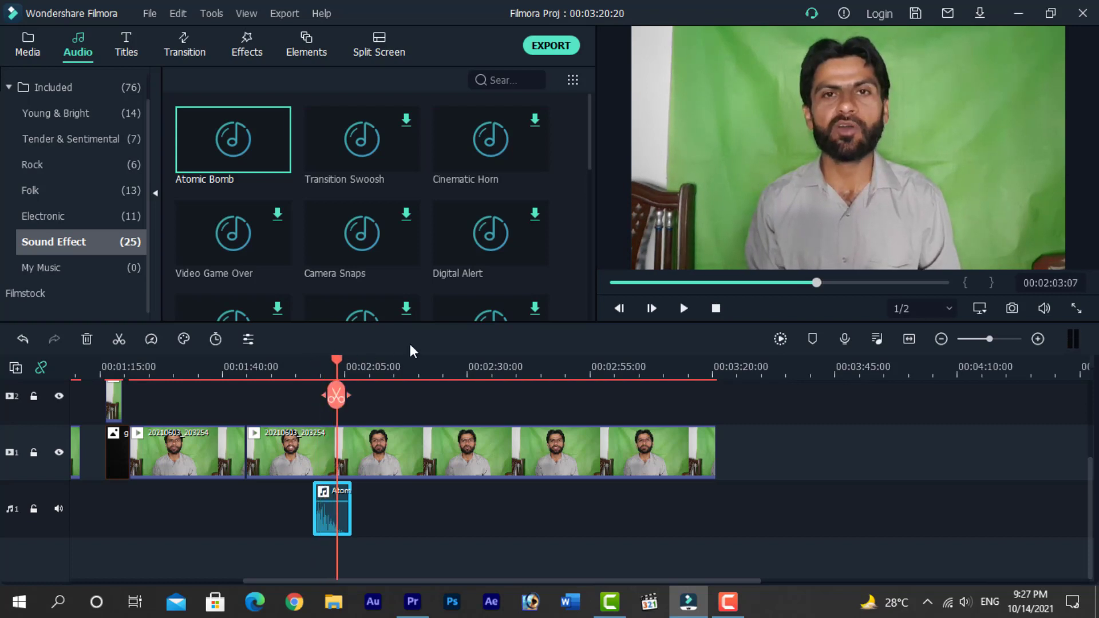
# Download the Digital Alert sound effect and place it on audio track 1 at about 00:02:28.
pyautogui.moveTo(514, 256)
pyautogui.click(536, 214)
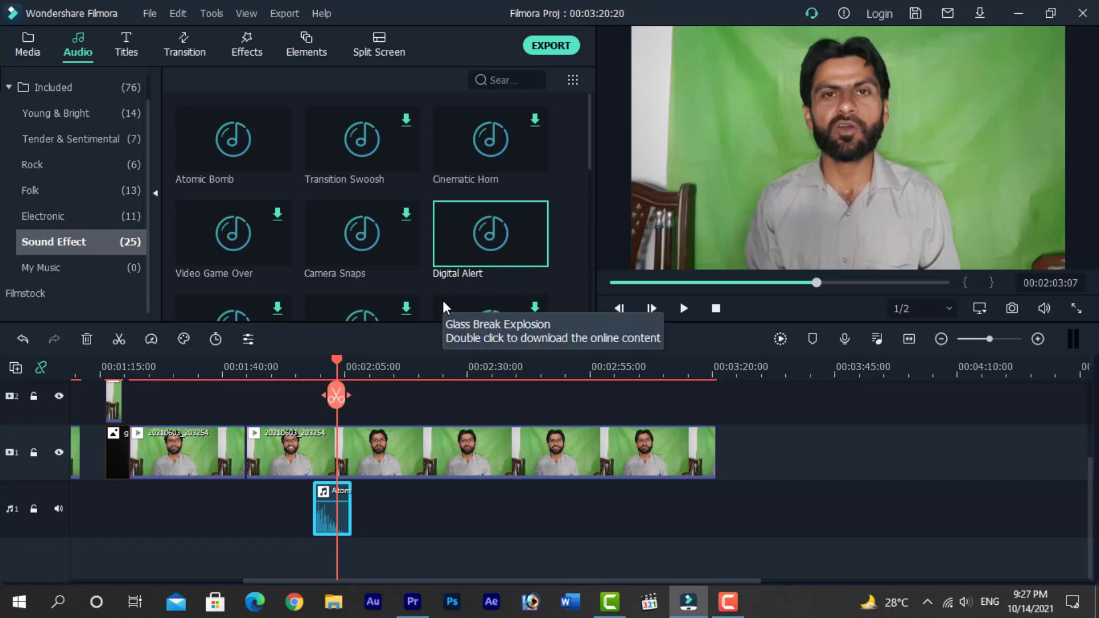
pyautogui.moveTo(493, 247); pyautogui.dragTo(458, 493)
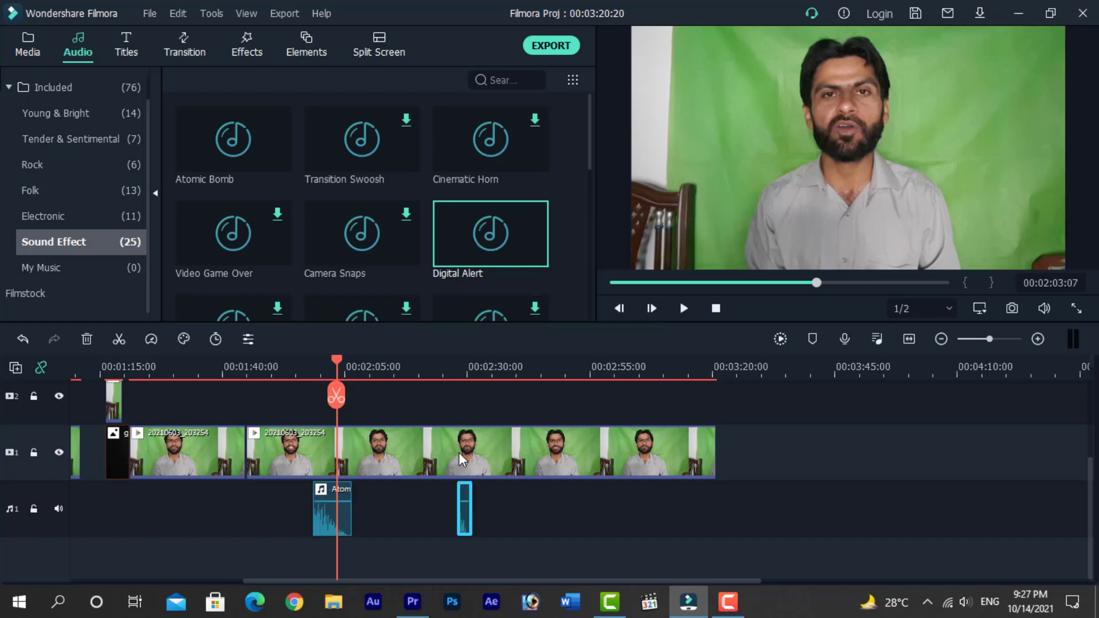
# Play the Digital Alert sound effect from the start of its clip to check it with the video.
pyautogui.click(460, 375)
pyautogui.click(456, 360)
pyautogui.press('space')
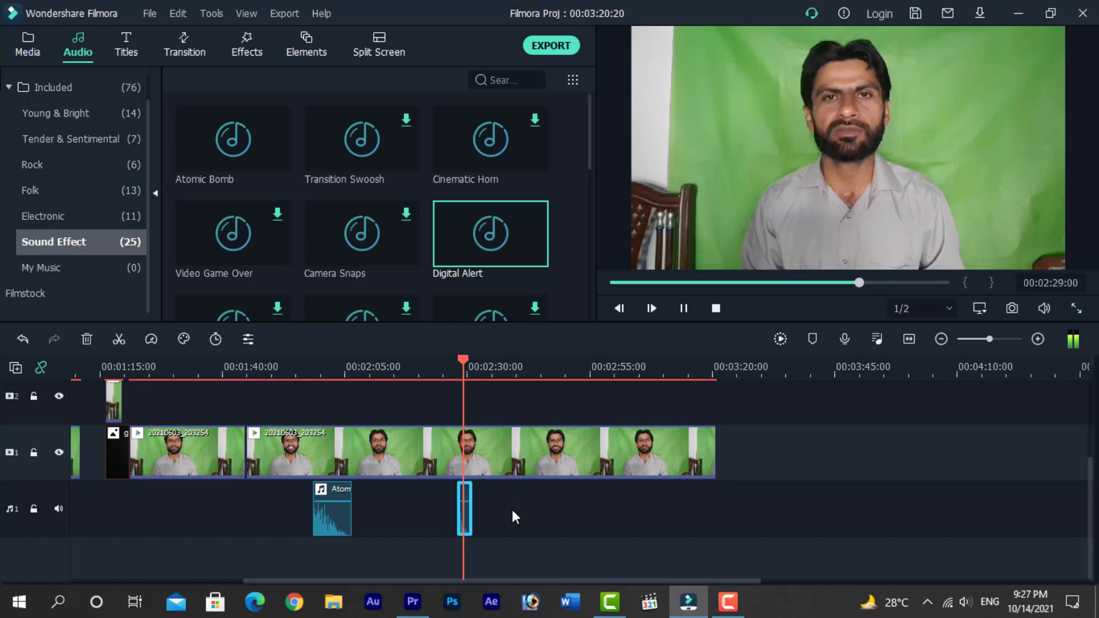
pyautogui.press('space')
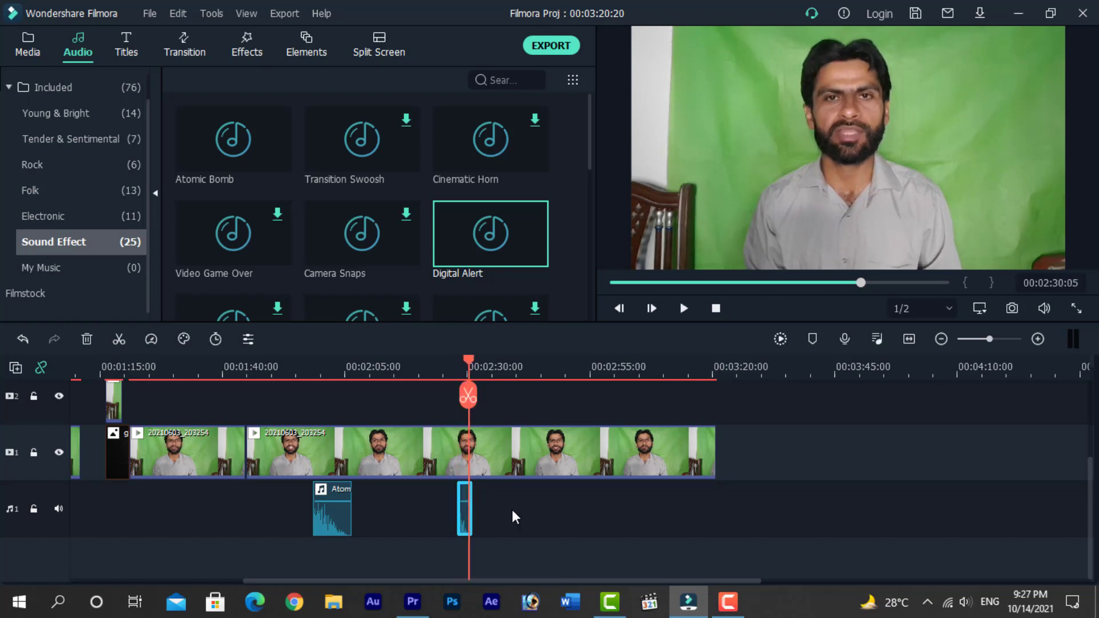